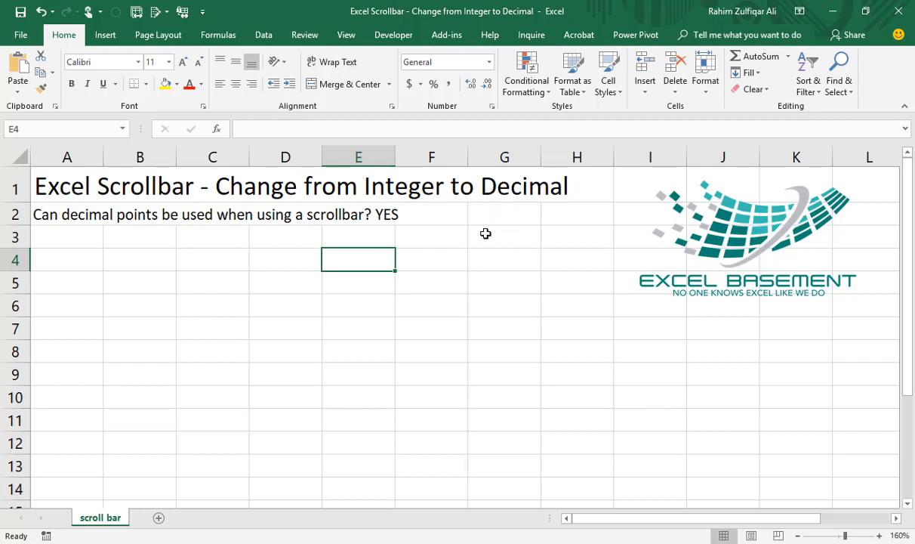
- Enter the sample decimals 1.1, 1.2 and 1.3 in cells F4 to F6
{"action": "left_click", "coordinate": [457, 258]}
{"action": "type", "text": "1.1"}
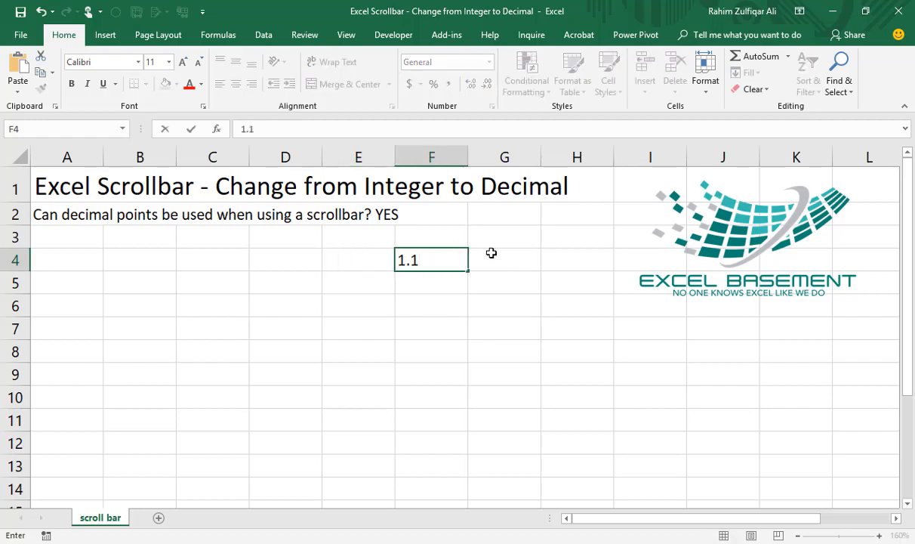
{"action": "key", "text": "Return"}
{"action": "type", "text": "1.2"}
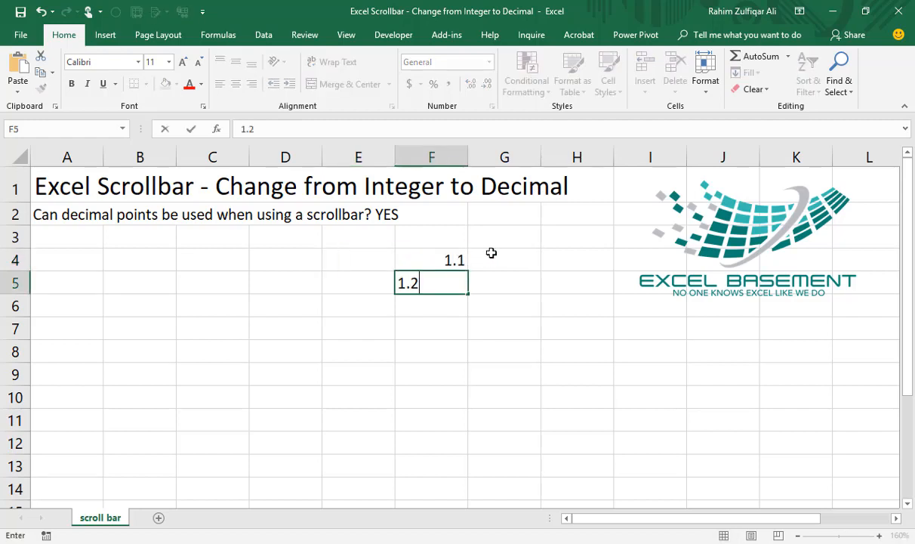
{"action": "key", "text": "Return"}
{"action": "type", "text": "1.3"}
{"action": "key", "text": "Return"}
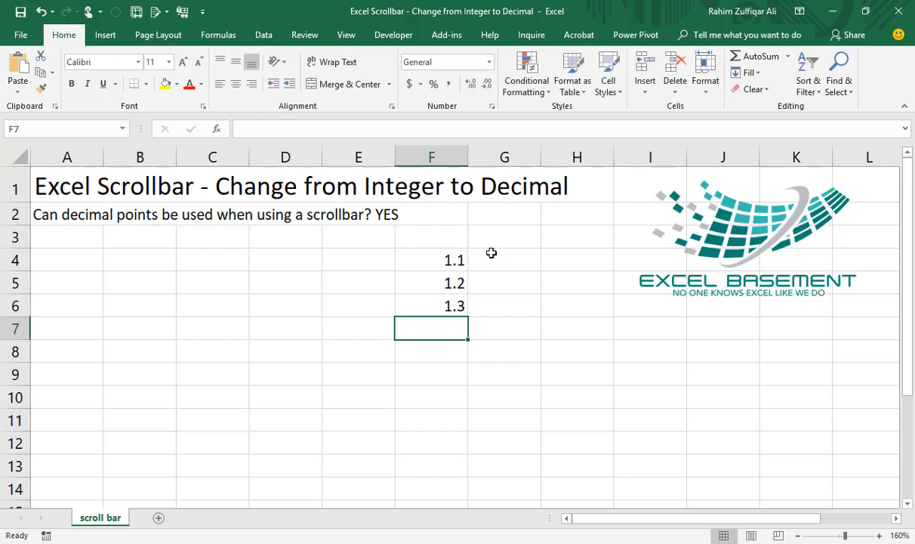
- Enter the sample decimals 2.1, 2.2 and 2.3 in cells G4 to G6
{"action": "key", "text": "Up"}
{"action": "key", "text": "Up"}
{"action": "key", "text": "Up"}
{"action": "key", "text": "Right"}
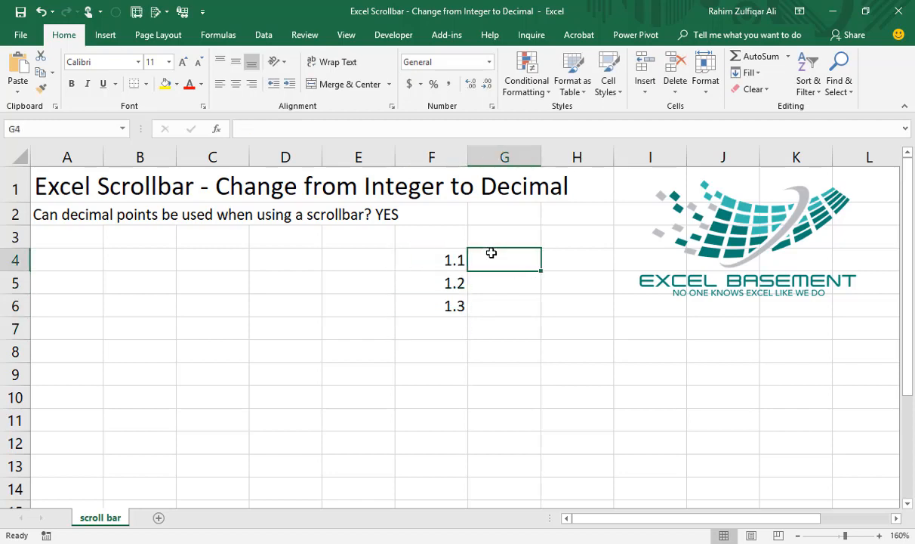
{"action": "type", "text": "2.1"}
{"action": "key", "text": "Return"}
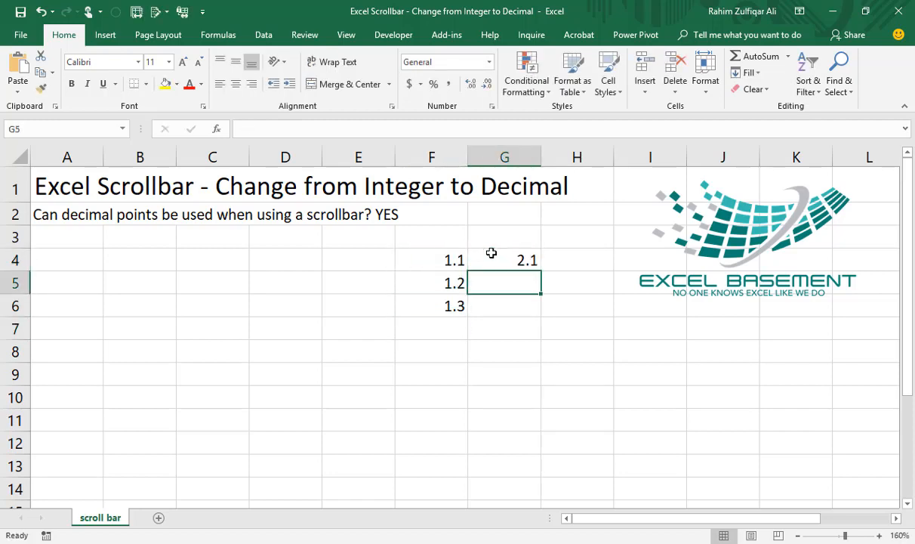
{"action": "type", "text": "2.2"}
{"action": "key", "text": "Return"}
{"action": "type", "text": "2."}
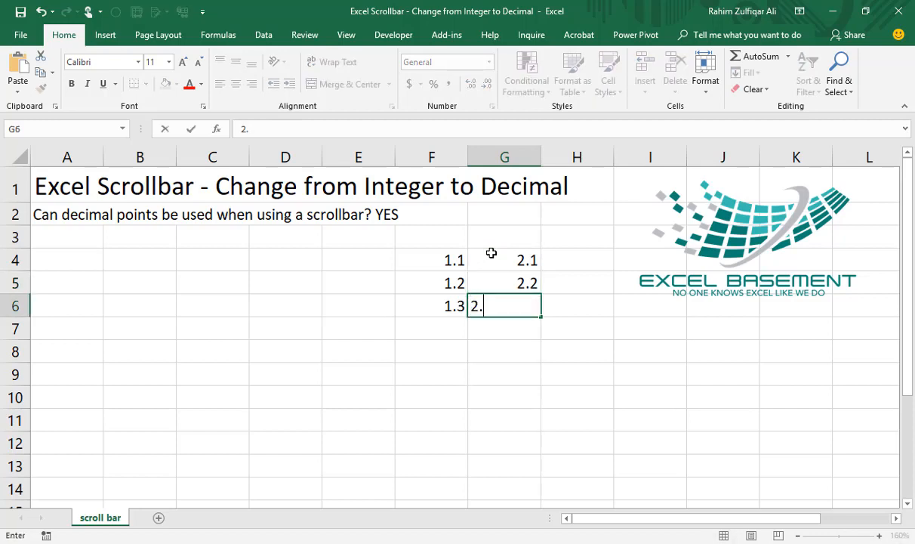
{"action": "type", "text": "3"}
{"action": "key", "text": "Return"}
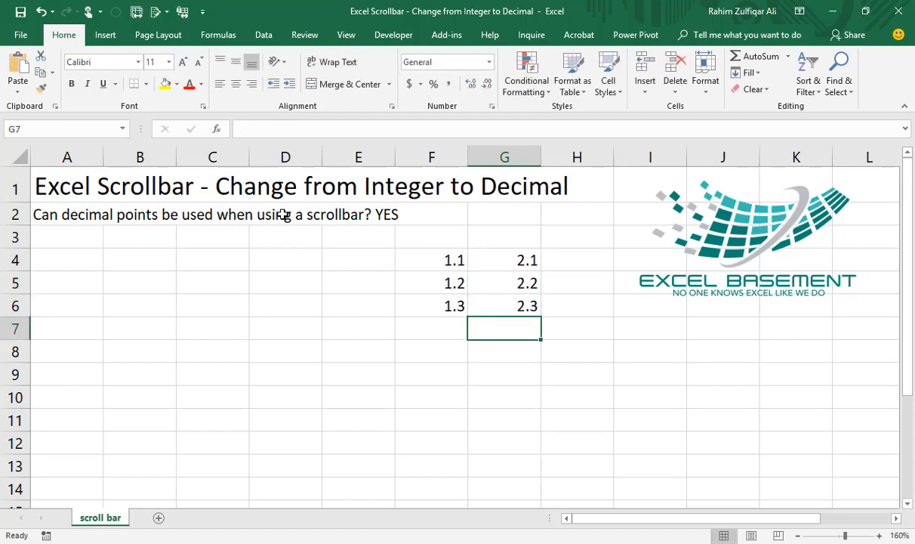
- Clear the sample decimals from columns F and G, covering the range F4:G8
{"action": "left_click_drag", "start_coordinate": [396, 261], "coordinate": [503, 357]}
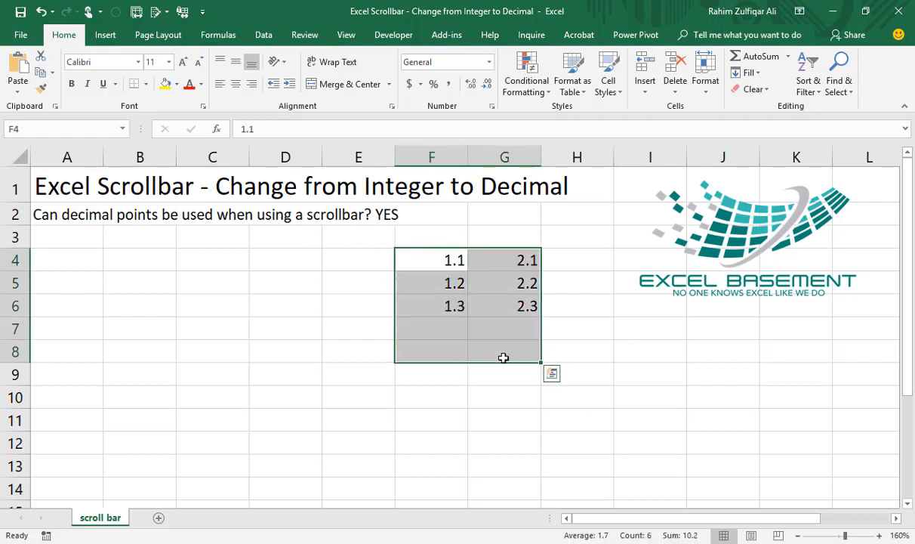
{"action": "key", "text": "Delete"}
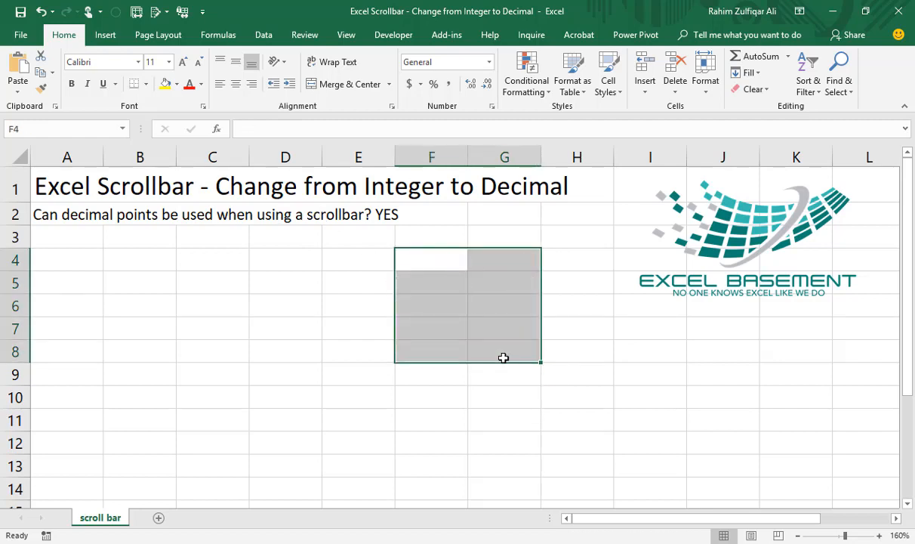
{"action": "left_click", "coordinate": [442, 261]}
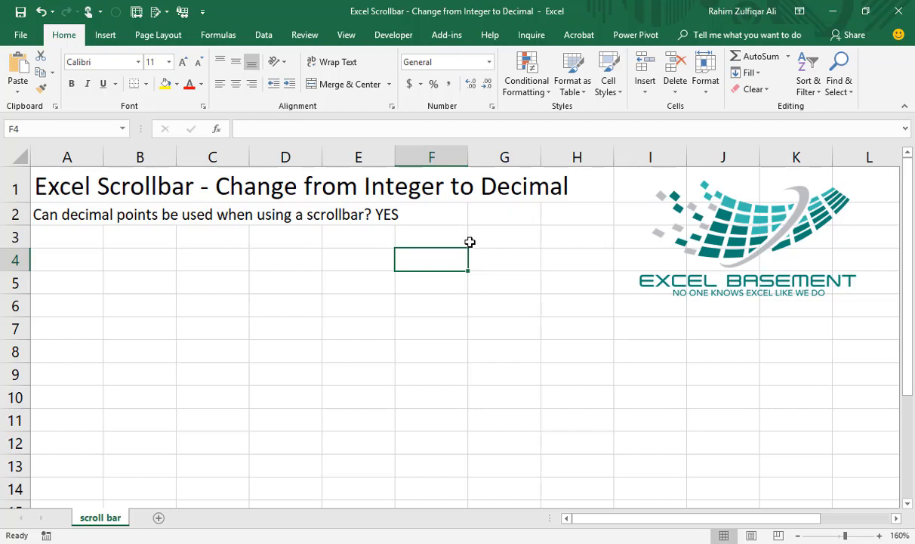
{"action": "left_click", "coordinate": [140, 281]}
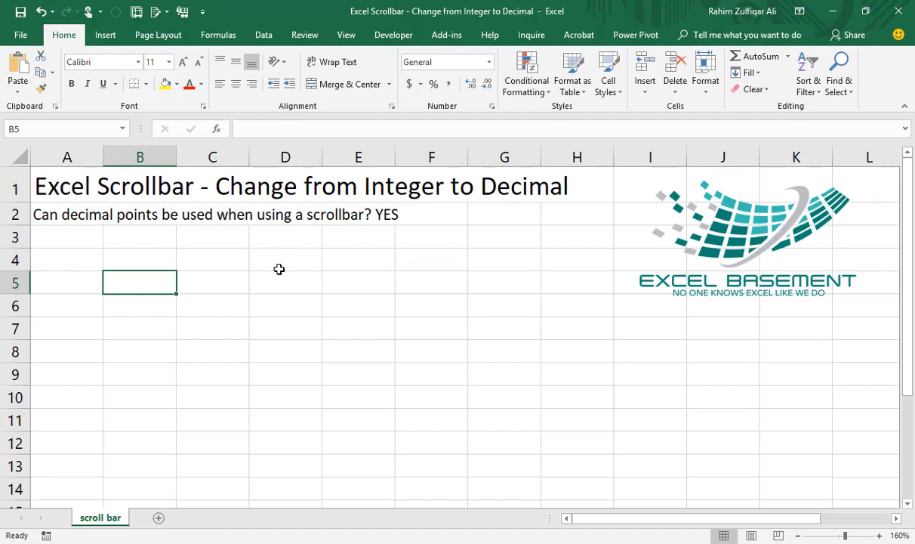
- Check in the ribbon customization options whether Developer is enabled among the main tabs, and leave without changing anything
{"action": "left_click", "coordinate": [393, 38]}
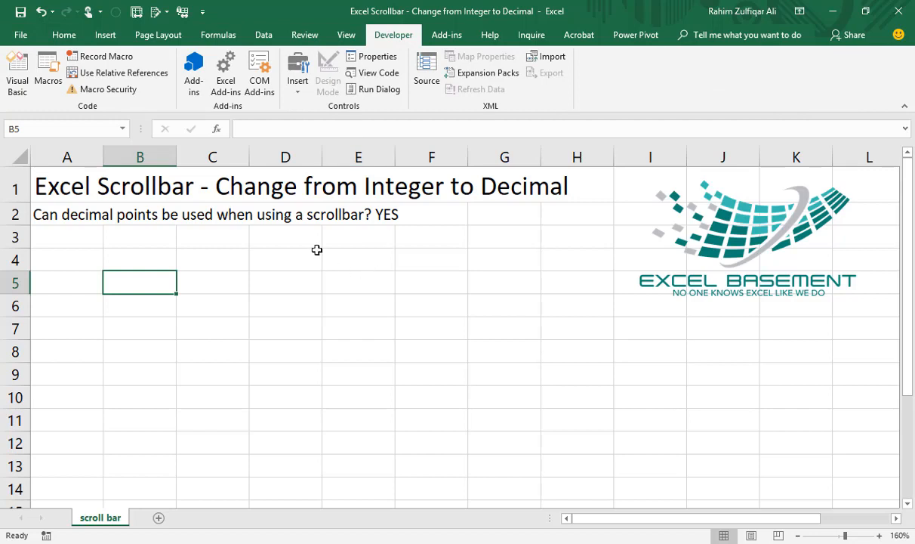
{"action": "left_click", "coordinate": [16, 35]}
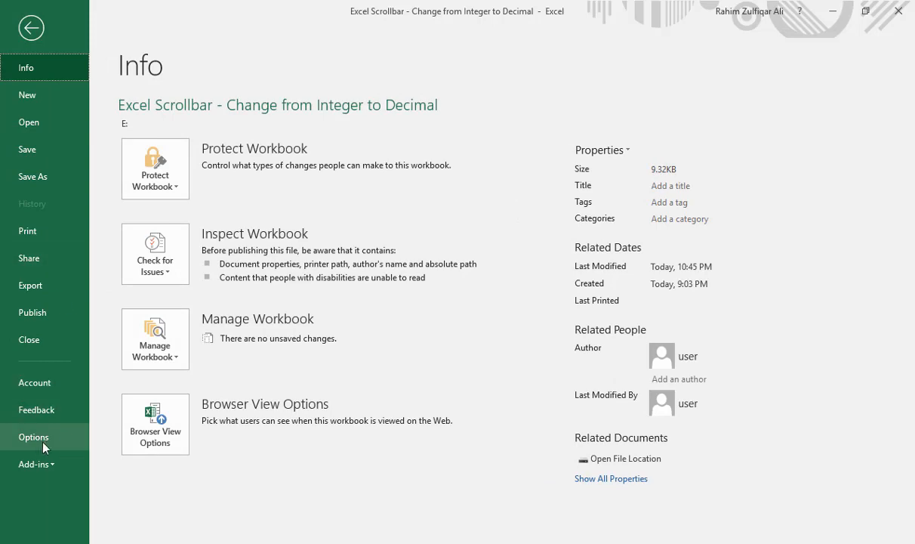
{"action": "left_click", "coordinate": [31, 438]}
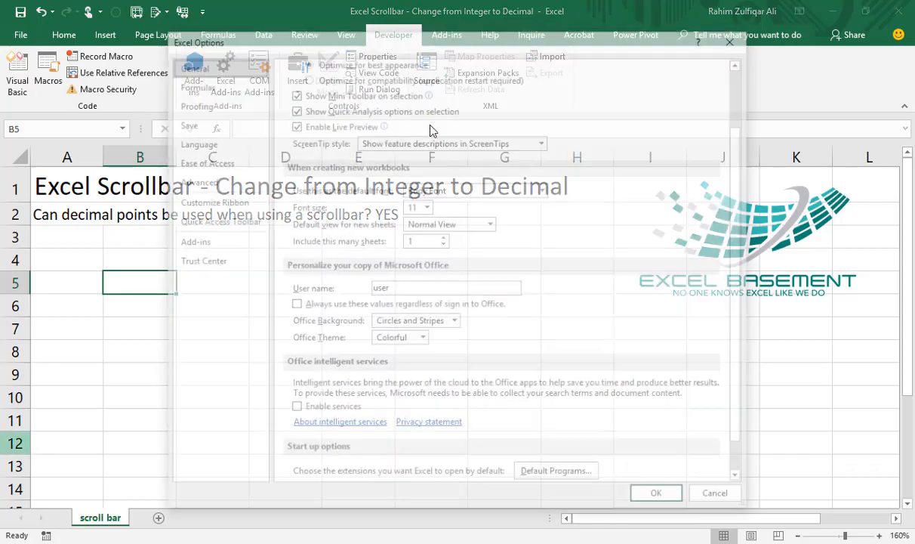
{"action": "scroll", "coordinate": [702, 141], "scroll_direction": "up", "scroll_amount": 2}
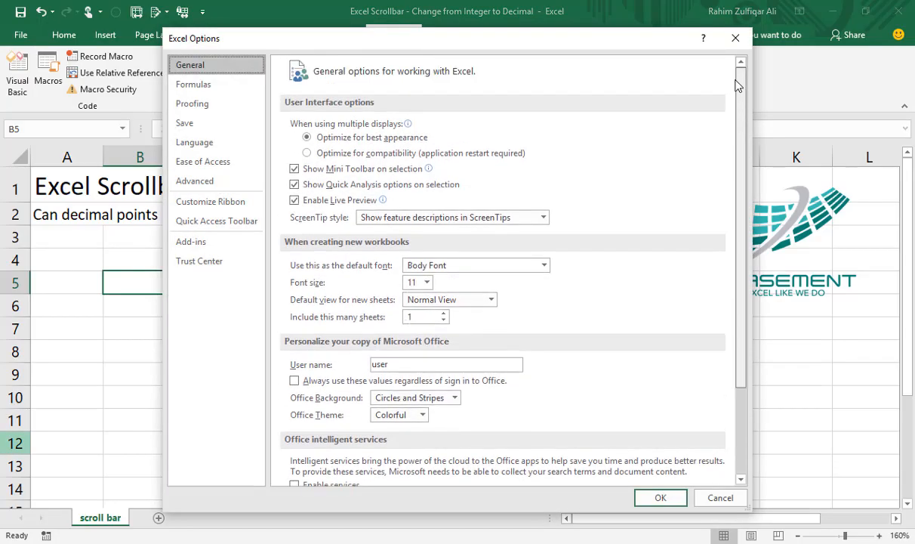
{"action": "left_click", "coordinate": [205, 204]}
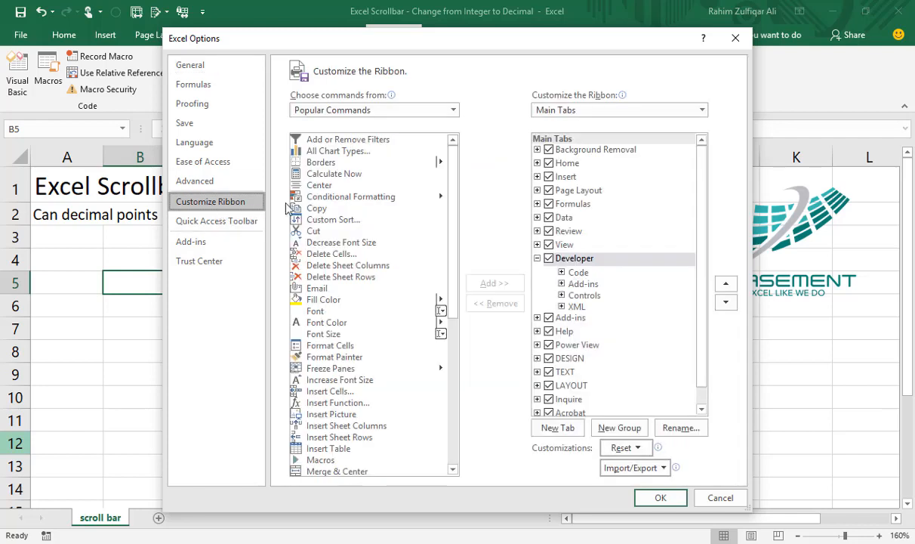
{"action": "left_click", "coordinate": [537, 258]}
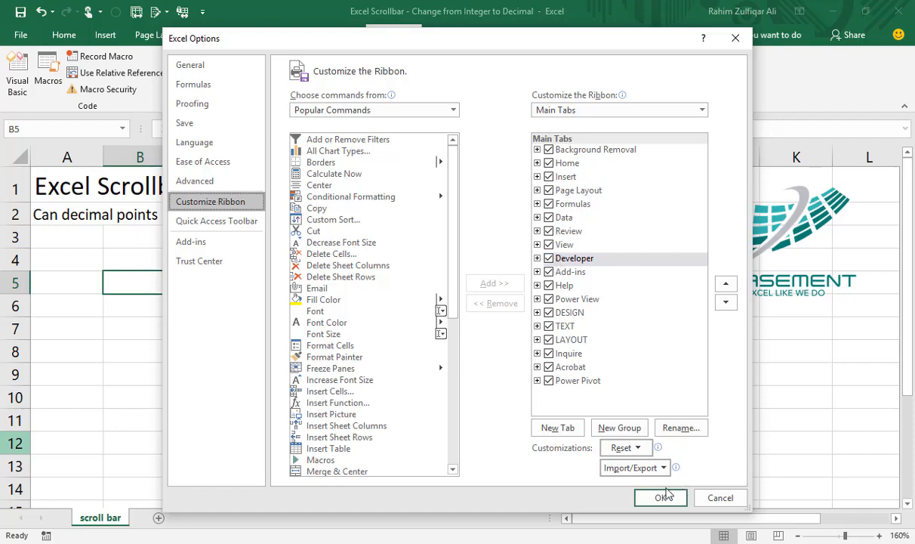
{"action": "left_click", "coordinate": [717, 497]}
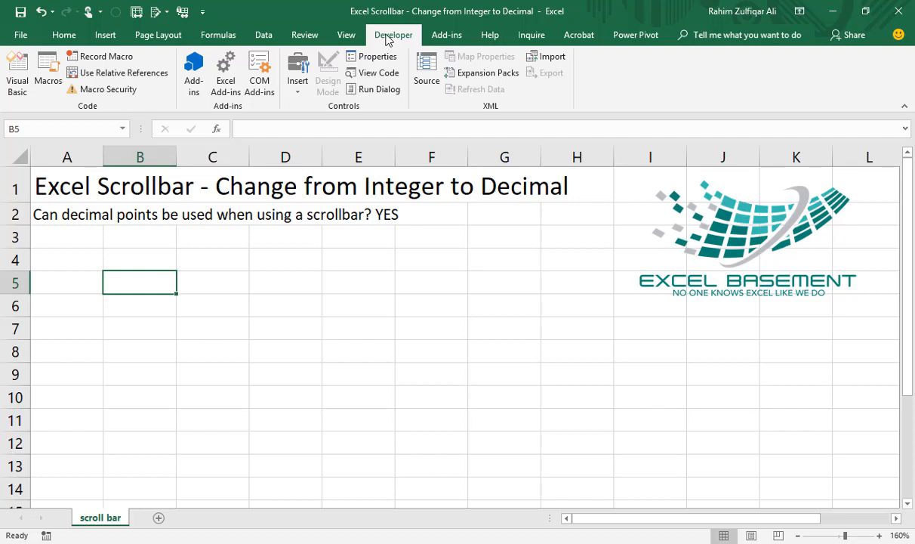
- Insert a horizontal scroll bar form control spanning columns B to D at rows 10 and 11
{"action": "left_click", "coordinate": [281, 302]}
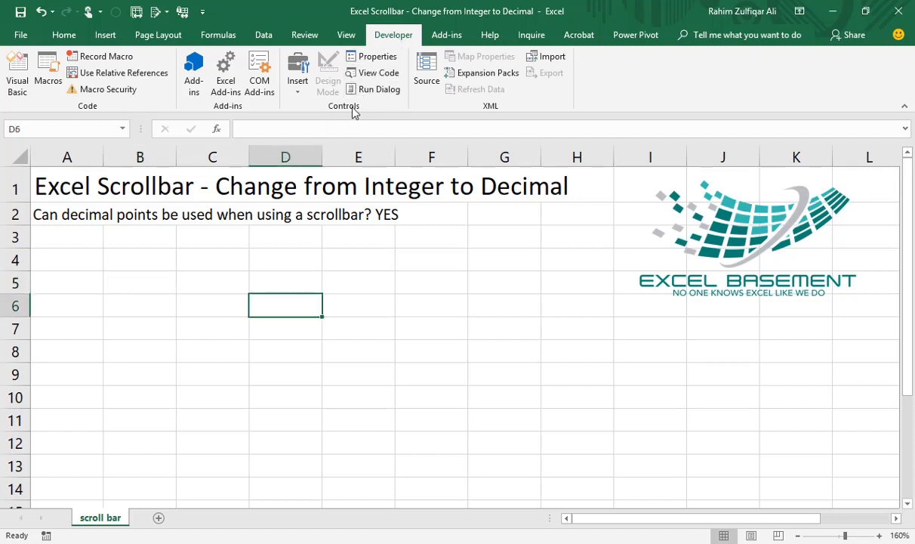
{"action": "left_click", "coordinate": [299, 83]}
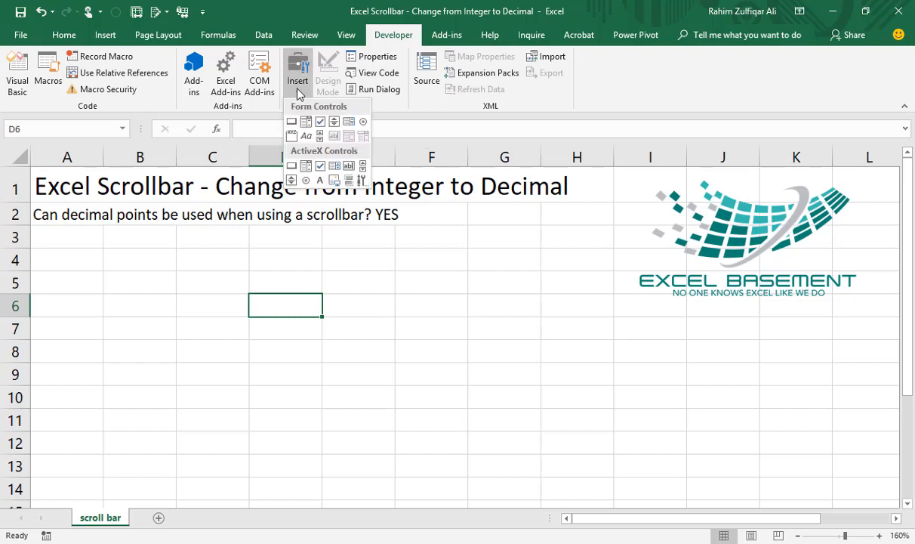
{"action": "left_click", "coordinate": [319, 137]}
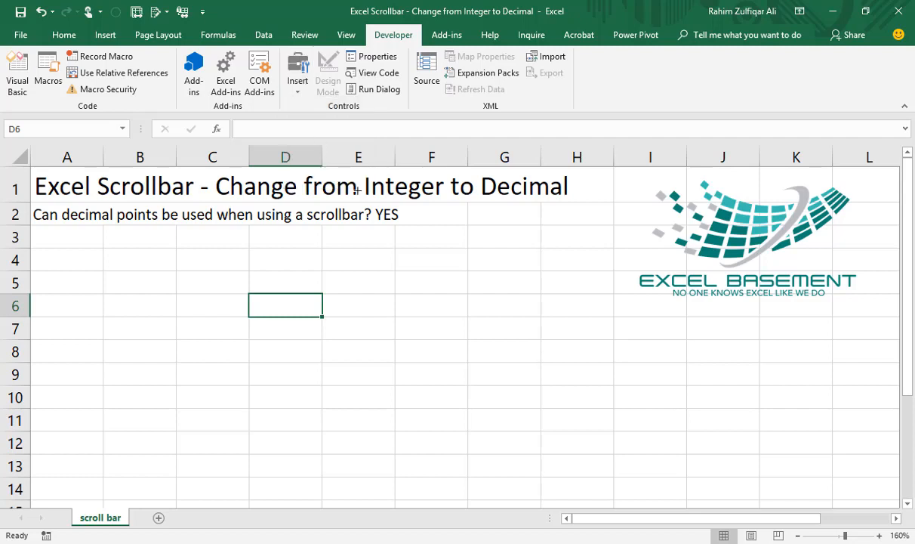
{"action": "left_click_drag", "start_coordinate": [137, 403], "coordinate": [322, 431]}
{"action": "left_click", "coordinate": [405, 382]}
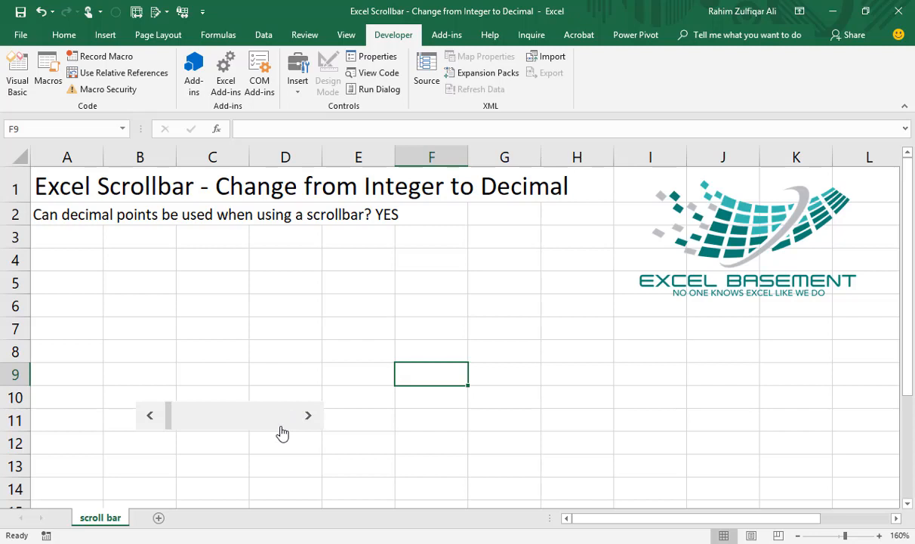
{"action": "left_click", "coordinate": [462, 421]}
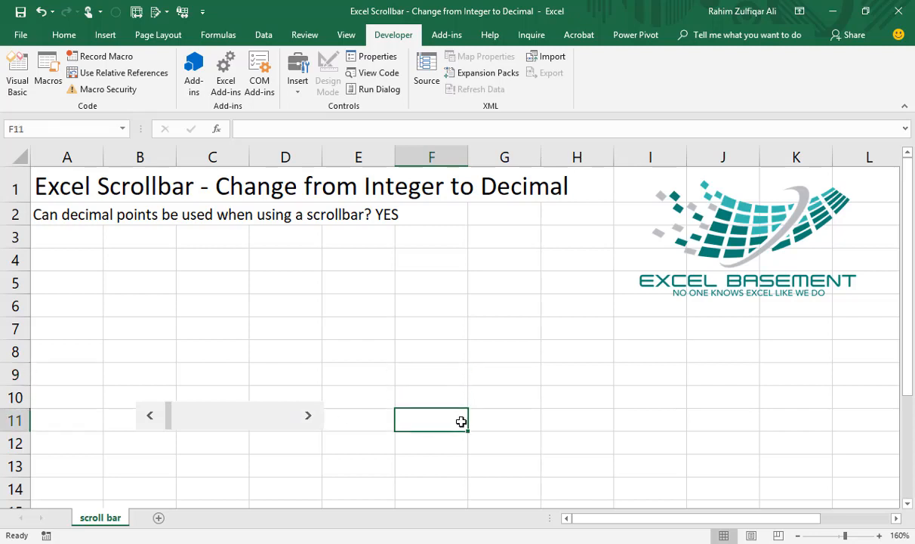
- Move the scroll bar up to rows 6 and 7, keeping it across columns B to D
{"action": "right_click", "coordinate": [250, 420]}
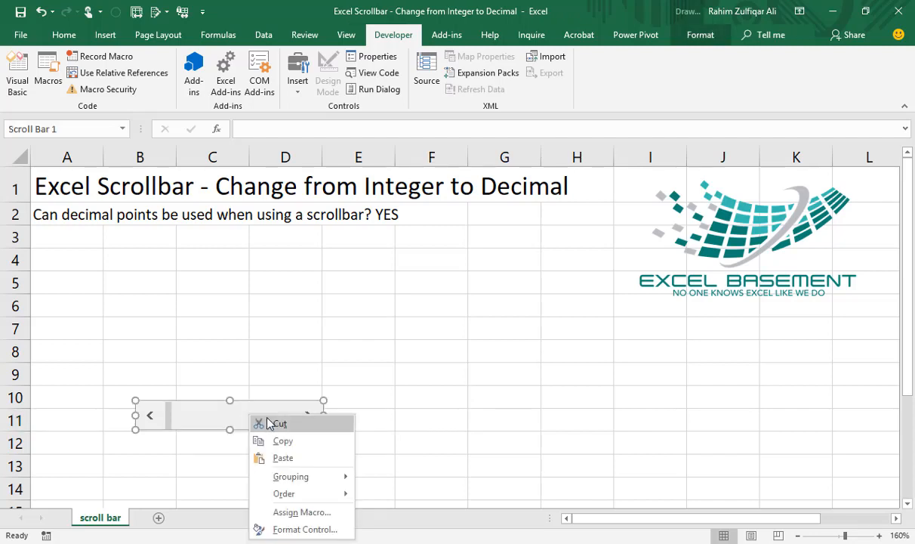
{"action": "left_click", "coordinate": [235, 407]}
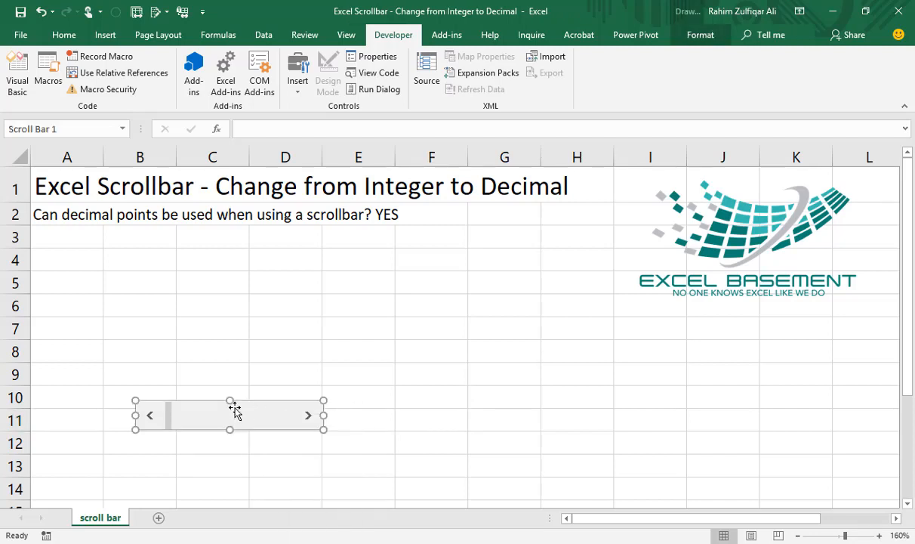
{"action": "left_click_drag", "start_coordinate": [234, 406], "coordinate": [218, 315]}
- Set the scroll bar's minimum value to 1 and its maximum value to 25 in its control format settings
{"action": "right_click", "coordinate": [218, 315]}
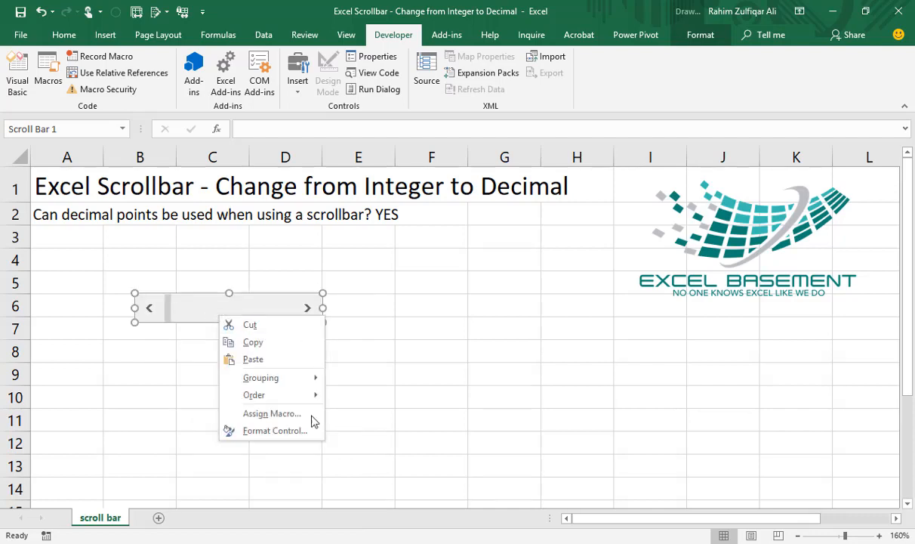
{"action": "left_click", "coordinate": [266, 431]}
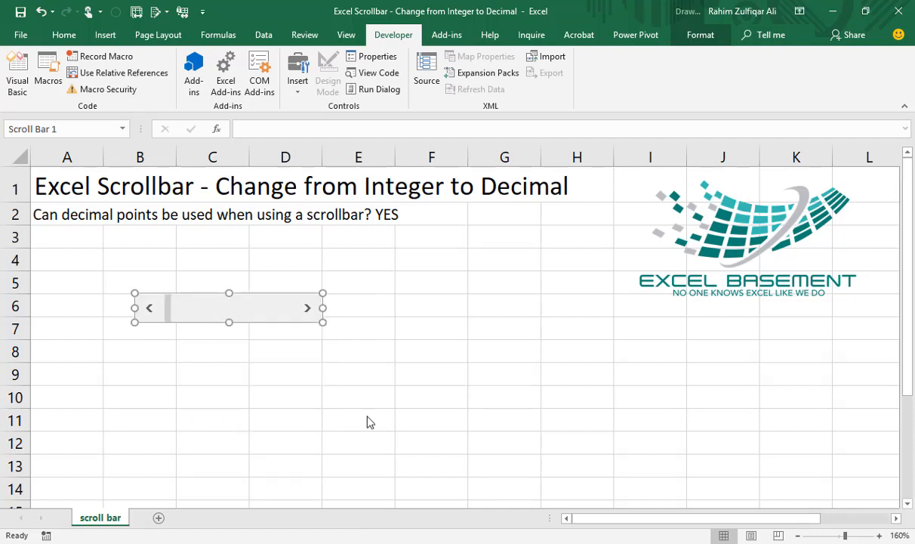
{"action": "left_click_drag", "start_coordinate": [452, 45], "coordinate": [439, 136]}
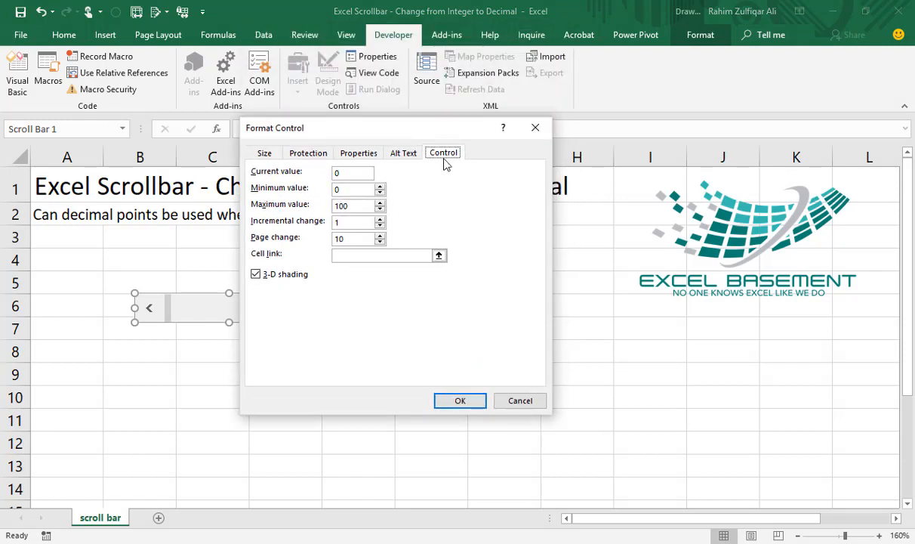
{"action": "left_click", "coordinate": [351, 191]}
{"action": "double_click", "coordinate": [349, 207]}
{"action": "type", "text": "25"}
- Link the scroll bar to cell $F$10 and apply the control settings
{"action": "left_click", "coordinate": [438, 257]}
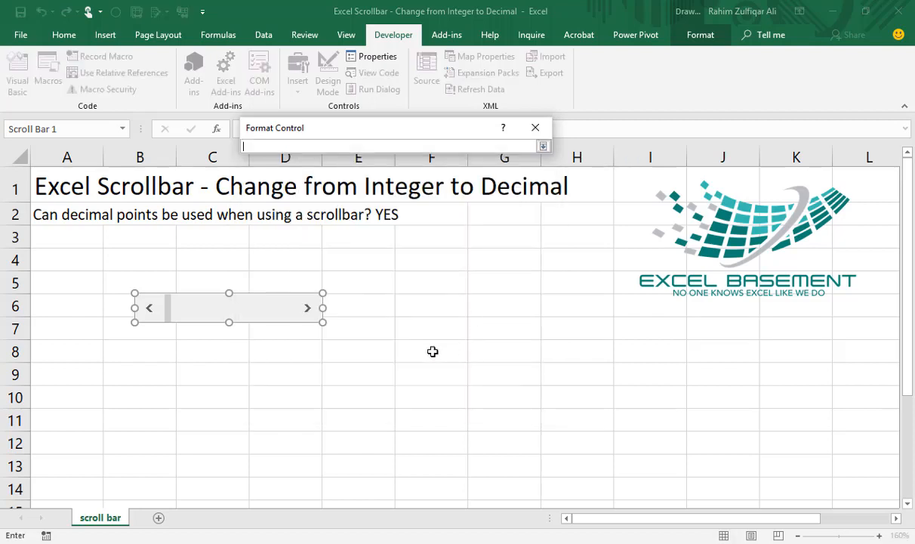
{"action": "left_click", "coordinate": [436, 398]}
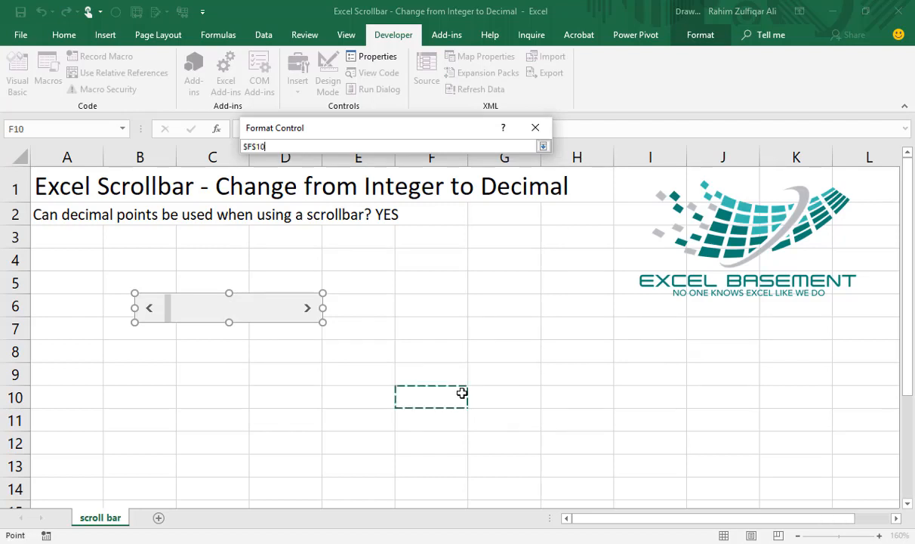
{"action": "left_click", "coordinate": [544, 147]}
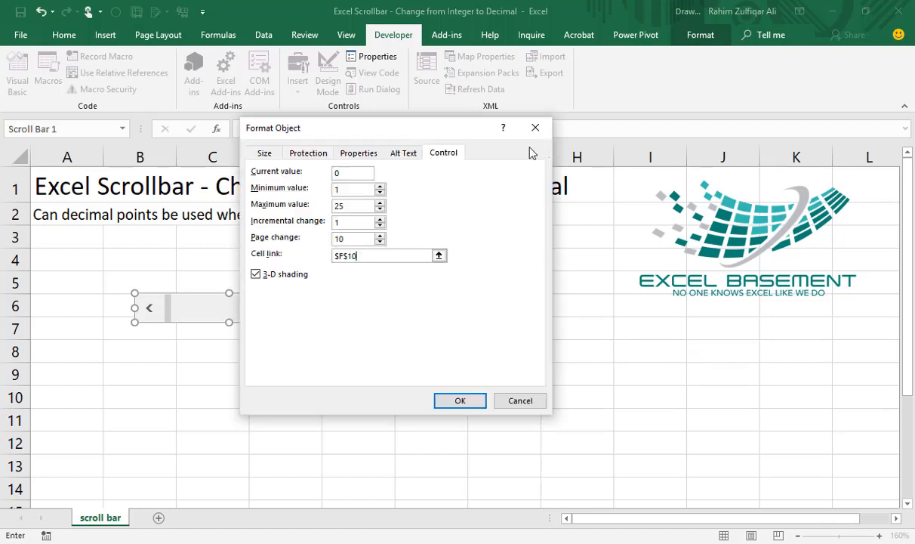
{"action": "left_click", "coordinate": [453, 401]}
- Move the scroll bar down to rows 9 and 10, just before the linked cell F10, and deselect it
{"action": "left_click", "coordinate": [240, 358]}
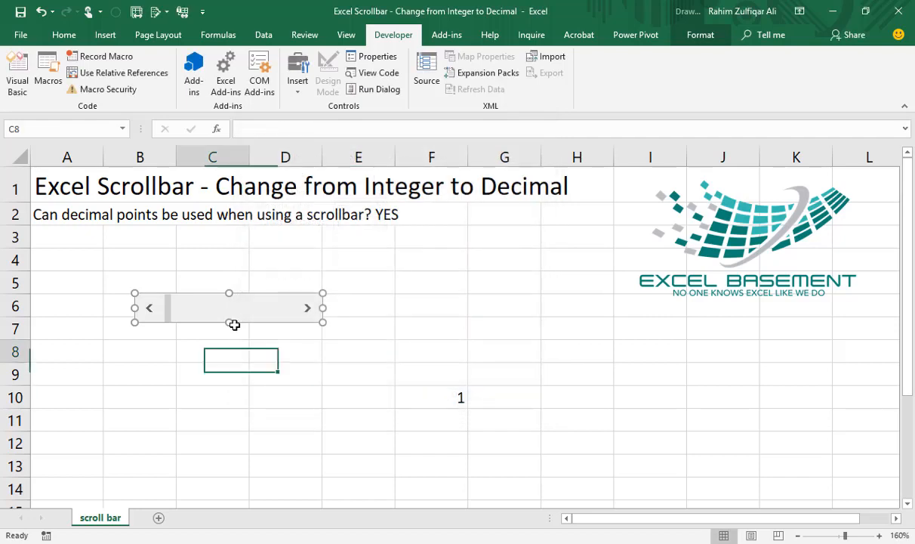
{"action": "left_click", "coordinate": [272, 298], "text": "ctrl"}
{"action": "left_click_drag", "start_coordinate": [255, 309], "coordinate": [274, 390]}
{"action": "left_click", "coordinate": [344, 411]}
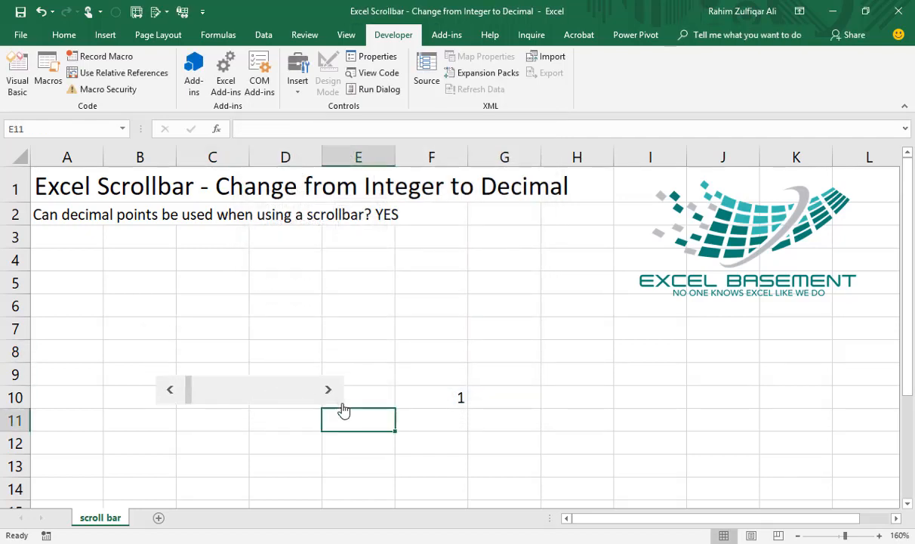
- Test the scroll bar by stepping its value up one increment at a time to 13
{"action": "left_click", "coordinate": [331, 391]}
{"action": "left_click", "coordinate": [331, 390]}
{"action": "left_click", "coordinate": [331, 390]}
{"action": "left_click", "coordinate": [331, 390]}
{"action": "left_click", "coordinate": [331, 391]}
{"action": "left_click", "coordinate": [331, 390]}
{"action": "left_click", "coordinate": [331, 390]}
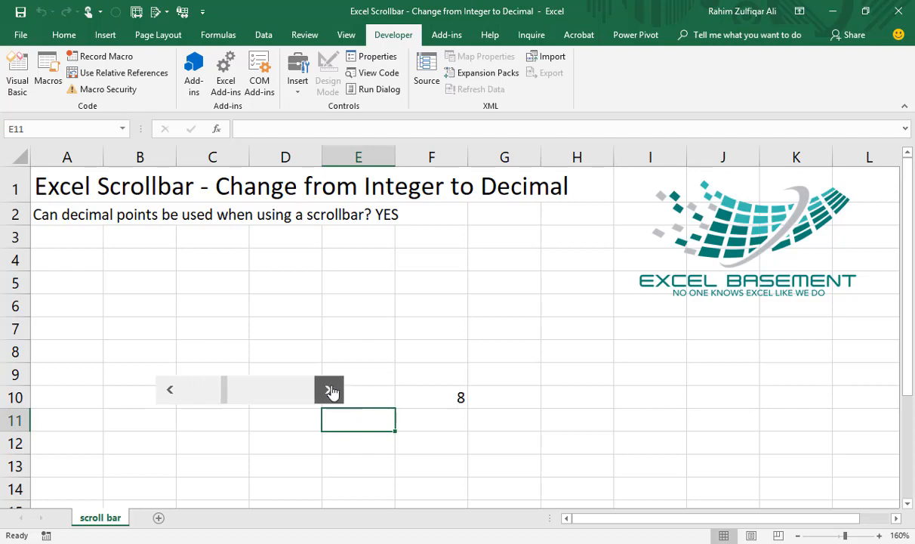
{"action": "left_click", "coordinate": [331, 391]}
{"action": "left_click", "coordinate": [330, 390]}
{"action": "left_click", "coordinate": [331, 391]}
{"action": "left_click", "coordinate": [331, 391]}
{"action": "left_click", "coordinate": [331, 391]}
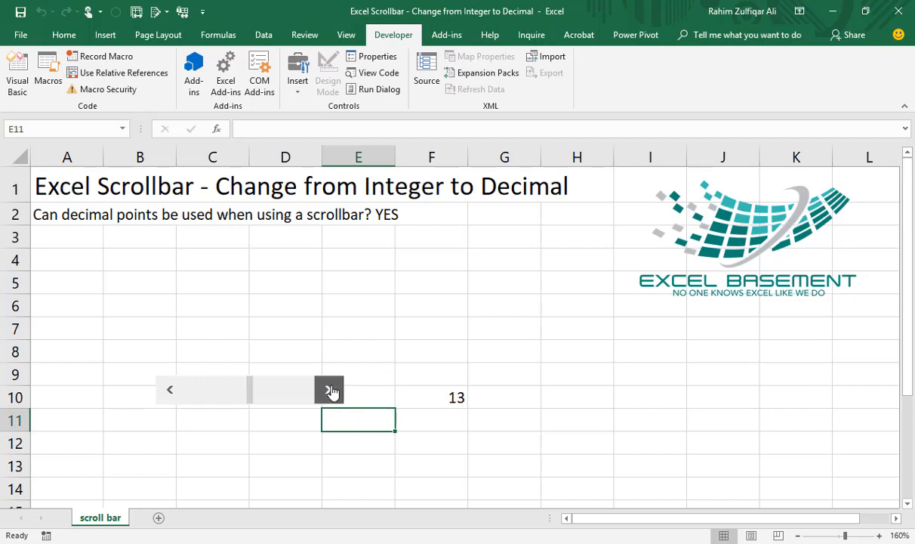
- Step the scroll bar linked to F10 up to 15, and bring it back to its minimum of 1
{"action": "left_click", "coordinate": [331, 390]}
{"action": "left_click", "coordinate": [331, 390]}
{"action": "left_click", "coordinate": [409, 397]}
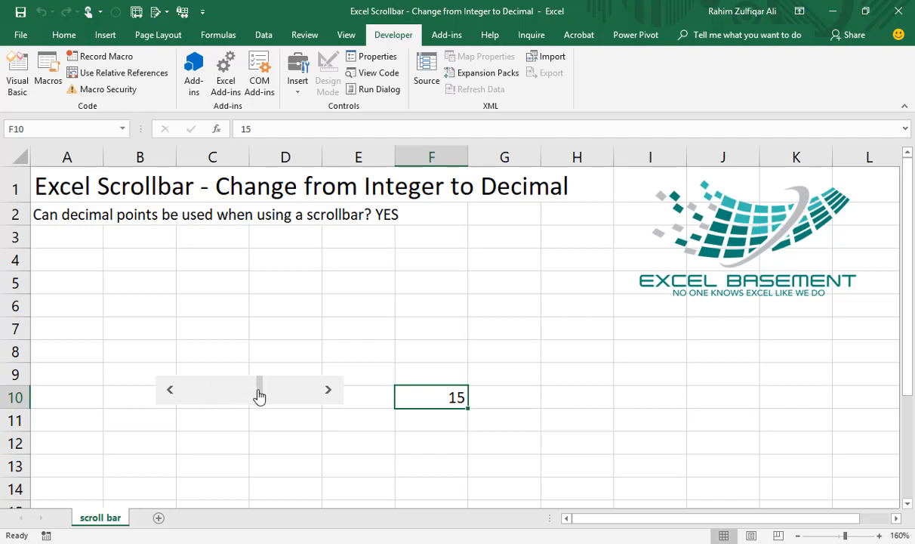
{"action": "left_click_drag", "start_coordinate": [259, 392], "coordinate": [155, 405]}
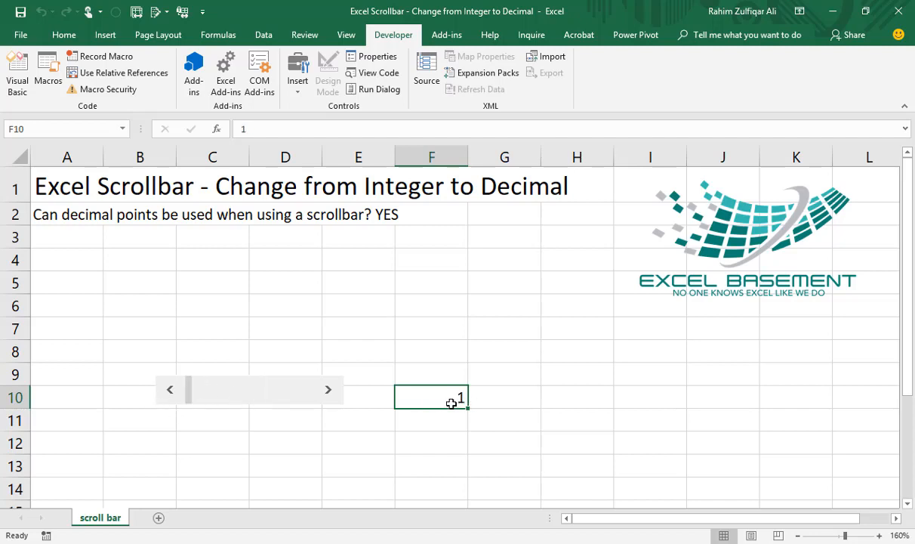
- Test the F10 scroll bar by raising it in single increments and returning it to 1
{"action": "left_click", "coordinate": [336, 389]}
{"action": "left_click", "coordinate": [337, 390]}
{"action": "left_click", "coordinate": [337, 390]}
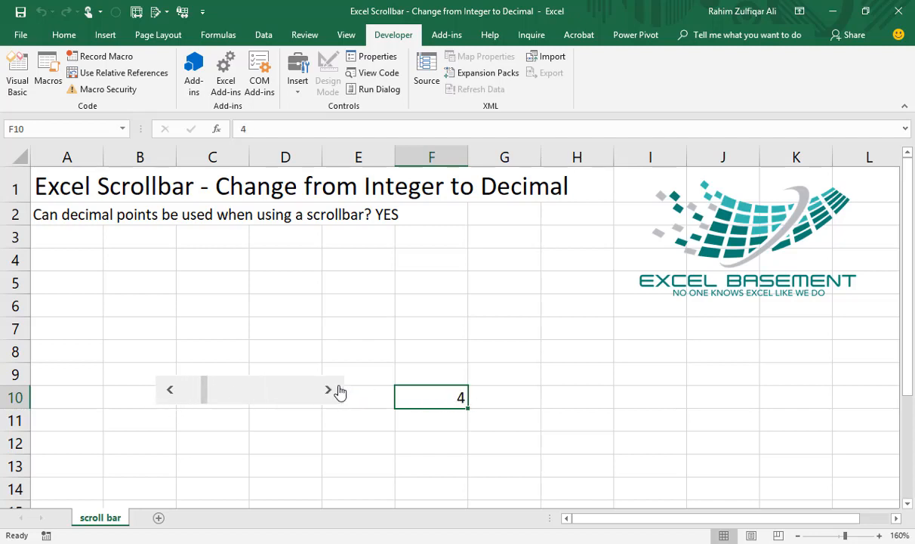
{"action": "left_click", "coordinate": [337, 390]}
{"action": "left_click", "coordinate": [336, 392]}
{"action": "left_click_drag", "start_coordinate": [220, 396], "coordinate": [198, 396]}
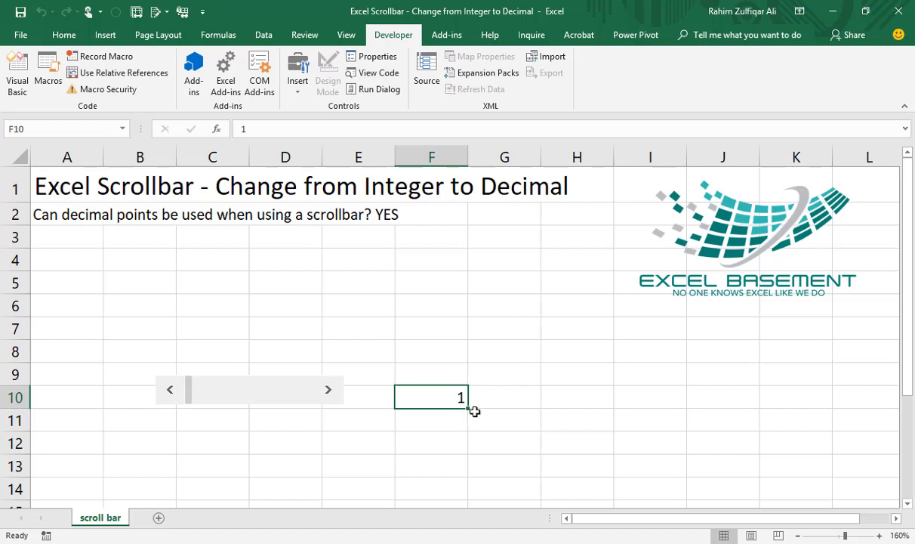
- Insert a second horizontal form-control scroll bar across rows 6 and 7, directly above the first one and about as wide
{"action": "left_click", "coordinate": [286, 306]}
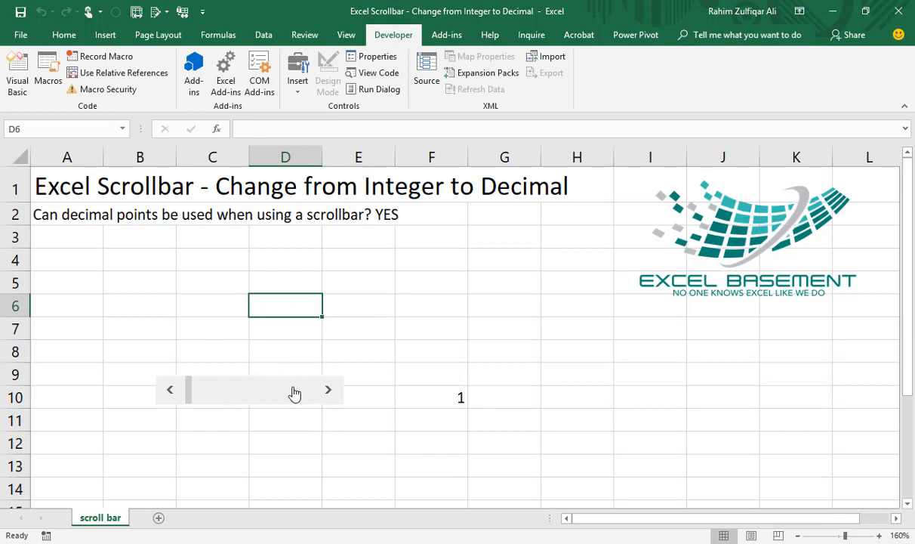
{"action": "left_click", "coordinate": [194, 274]}
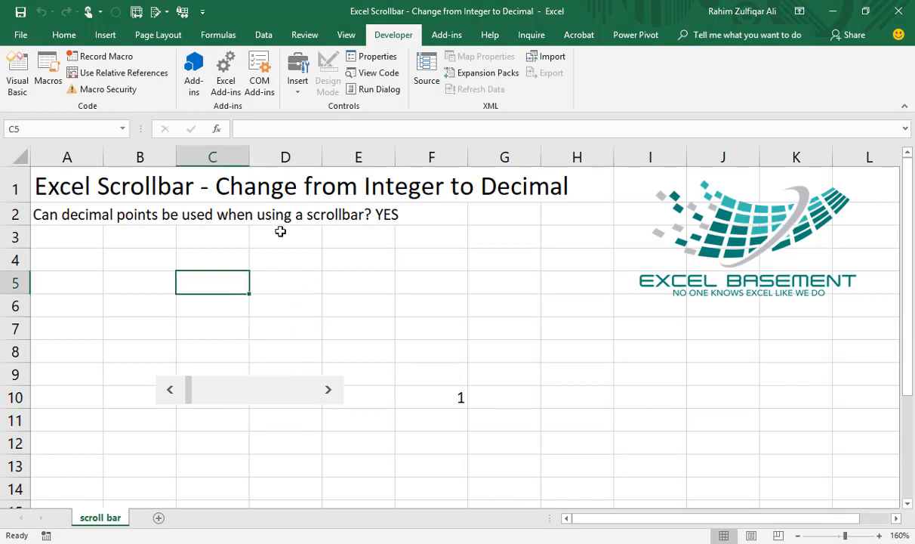
{"action": "left_click", "coordinate": [299, 94]}
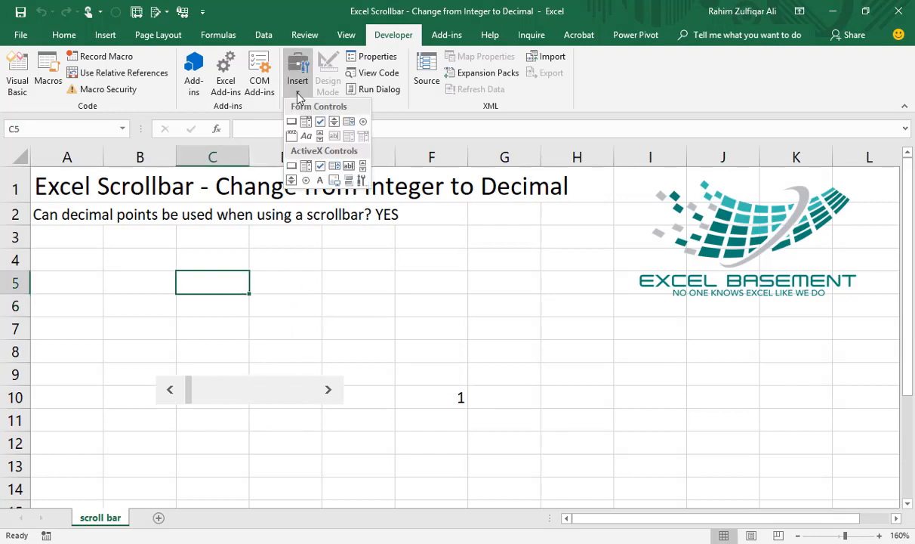
{"action": "left_click", "coordinate": [320, 136]}
{"action": "left_click_drag", "start_coordinate": [155, 305], "coordinate": [344, 330]}
- Set the new scroll bar's minimum value to 1 and maximum value to 10 in its control format settings
{"action": "right_click", "coordinate": [283, 313]}
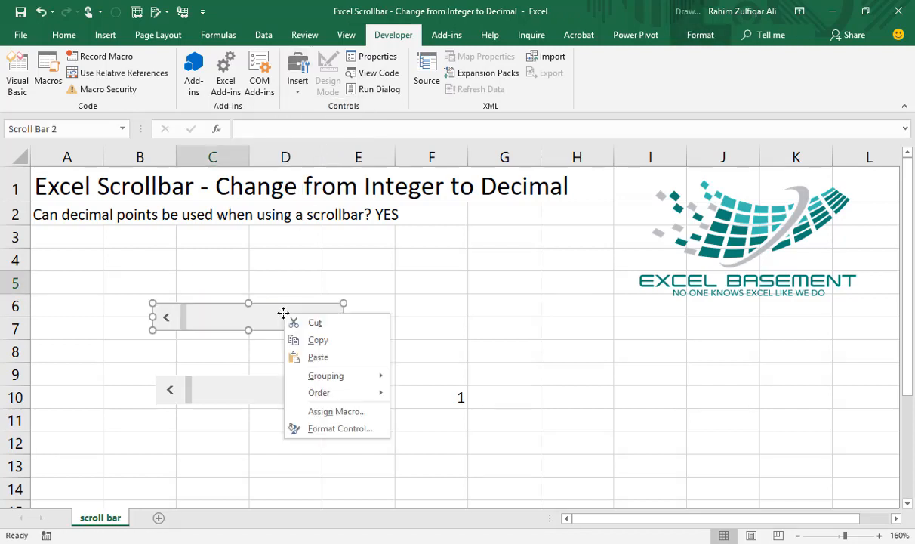
{"action": "left_click", "coordinate": [344, 428]}
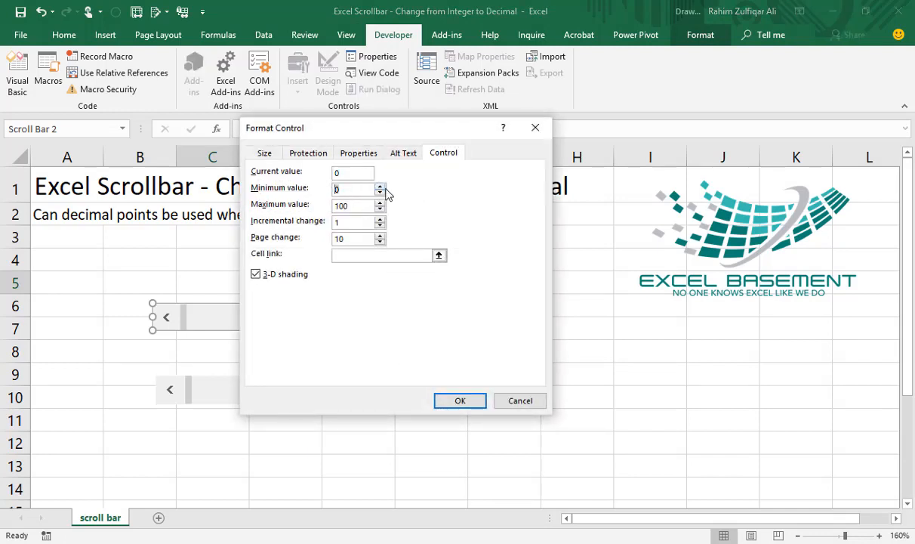
{"action": "type", "text": "1"}
{"action": "left_click_drag", "start_coordinate": [359, 209], "coordinate": [318, 210]}
- Link the new scroll bar to cell $F$6, apply the settings, and step its value up to 10
{"action": "left_click", "coordinate": [439, 256]}
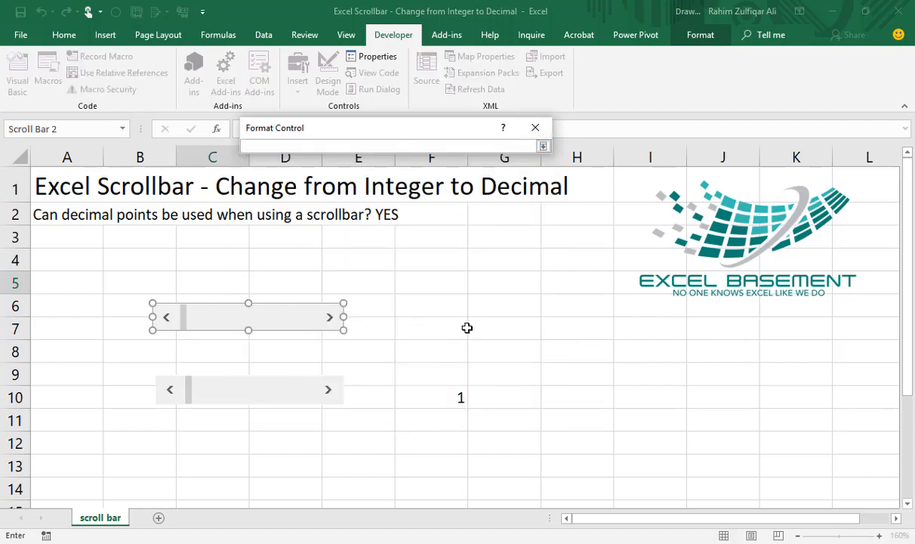
{"action": "left_click", "coordinate": [454, 308]}
{"action": "left_click", "coordinate": [543, 146]}
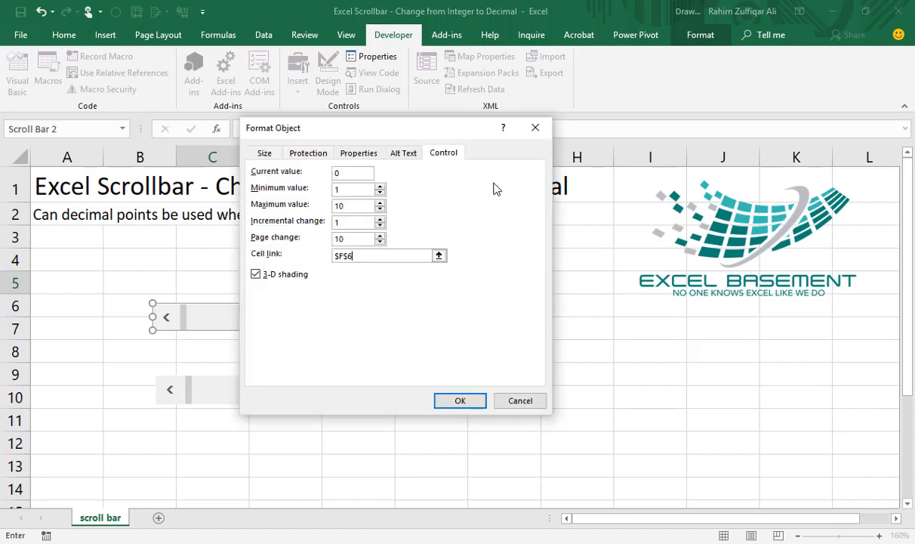
{"action": "left_click", "coordinate": [460, 400]}
{"action": "left_click", "coordinate": [356, 325]}
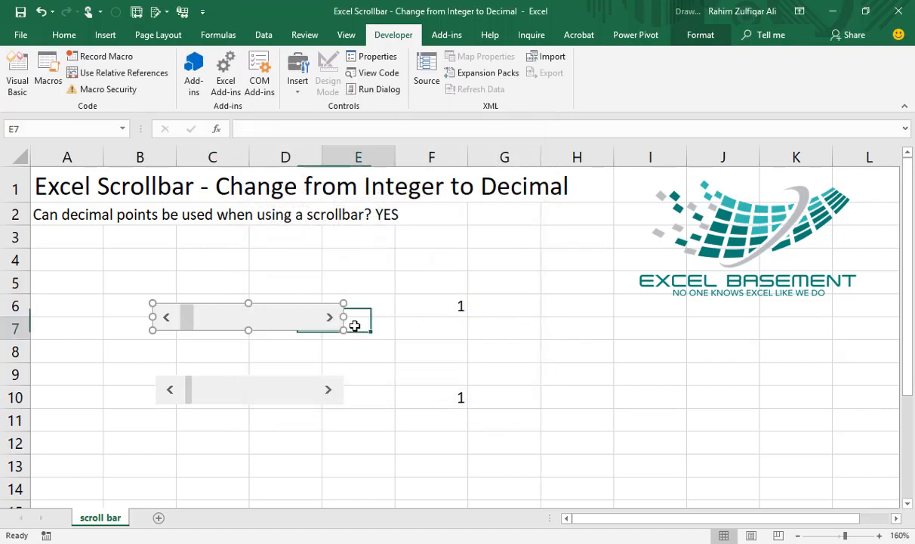
{"action": "left_click", "coordinate": [329, 320]}
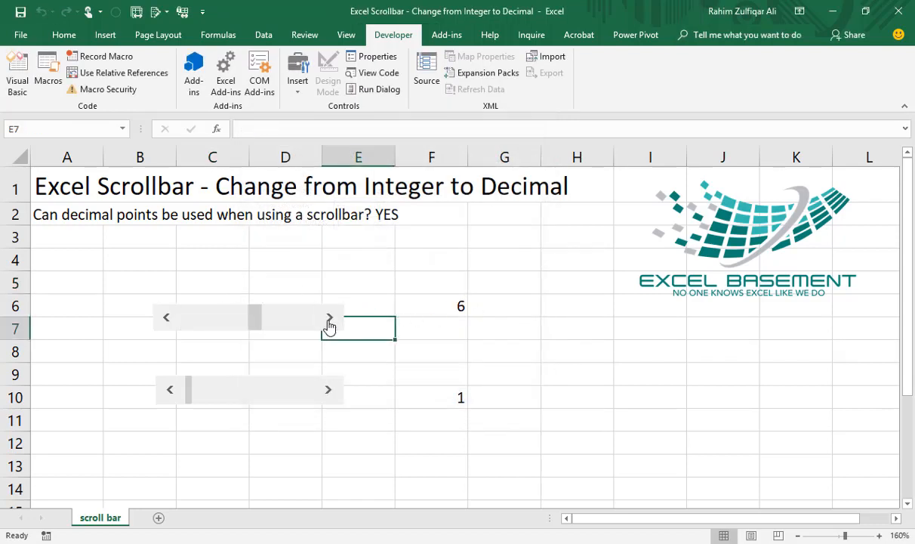
- Enter the formula =F6/10 in cell G6 to turn the linked value into a decimal
{"action": "left_click", "coordinate": [500, 307]}
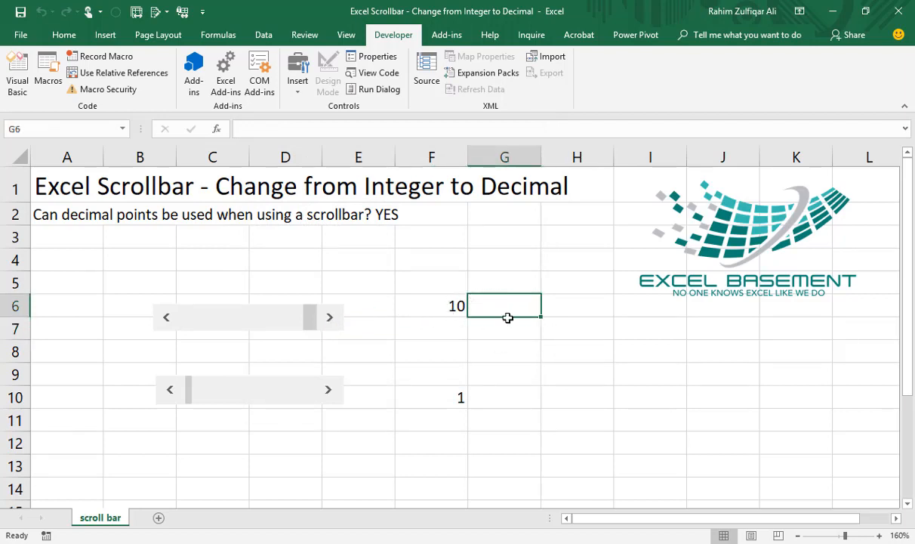
{"action": "type", "text": "="}
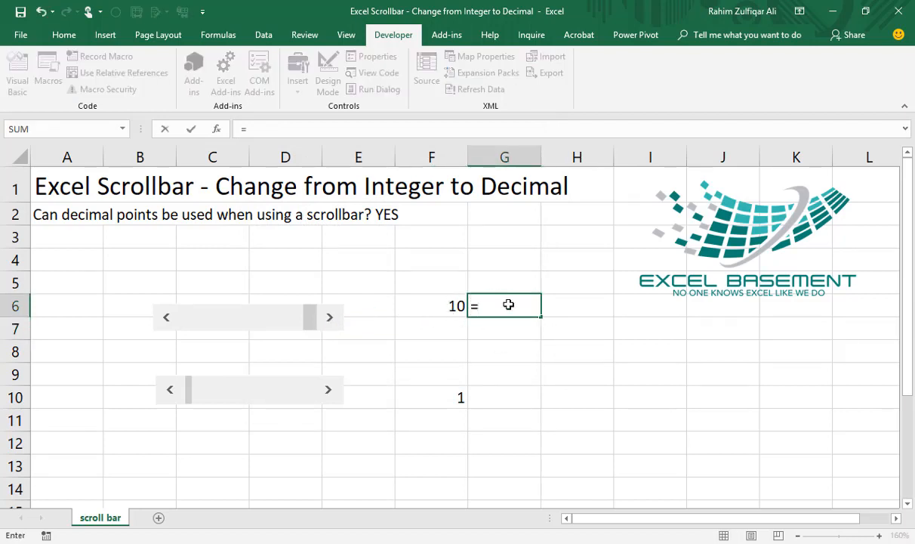
{"action": "key", "text": "Left"}
{"action": "type", "text": "/"}
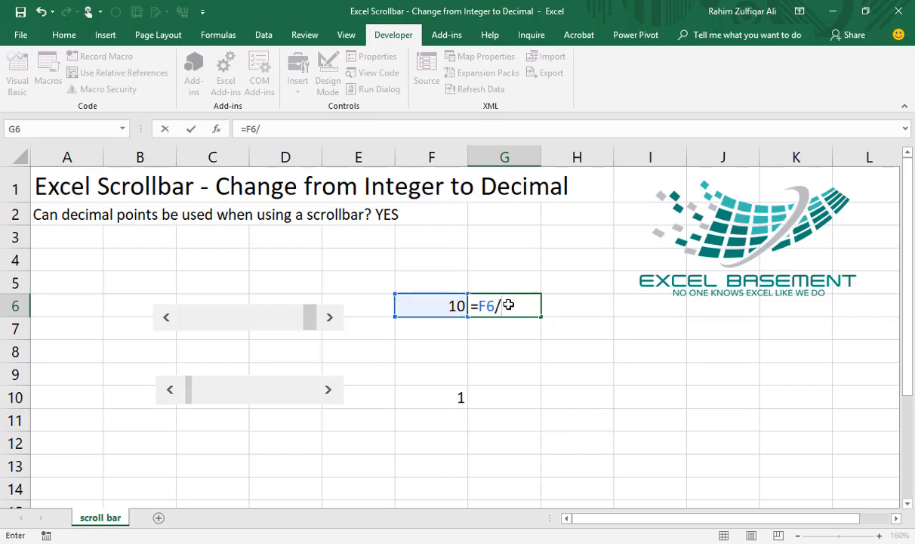
{"action": "key", "text": "Return"}
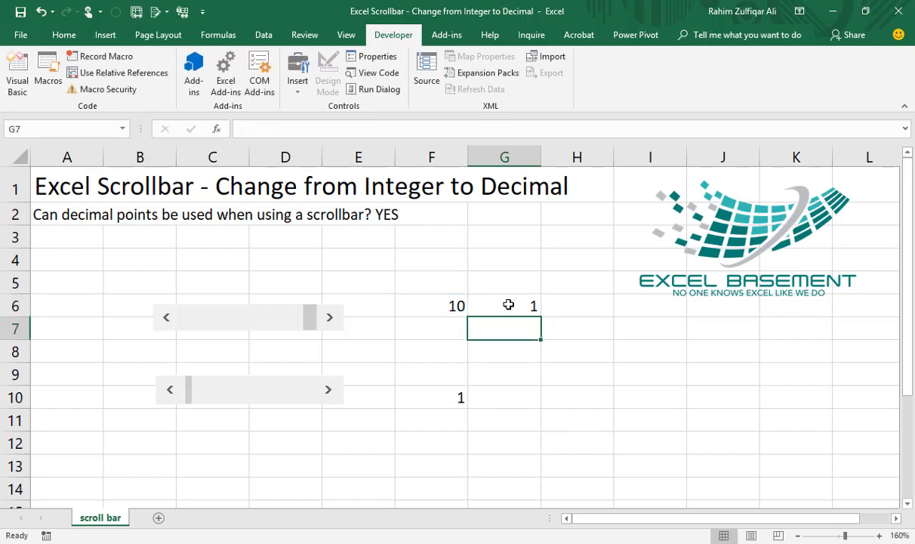
- Lower the scroll bar linked to F6 to 1 and review the formula in G6
{"action": "left_click", "coordinate": [508, 305]}
{"action": "left_click", "coordinate": [226, 317]}
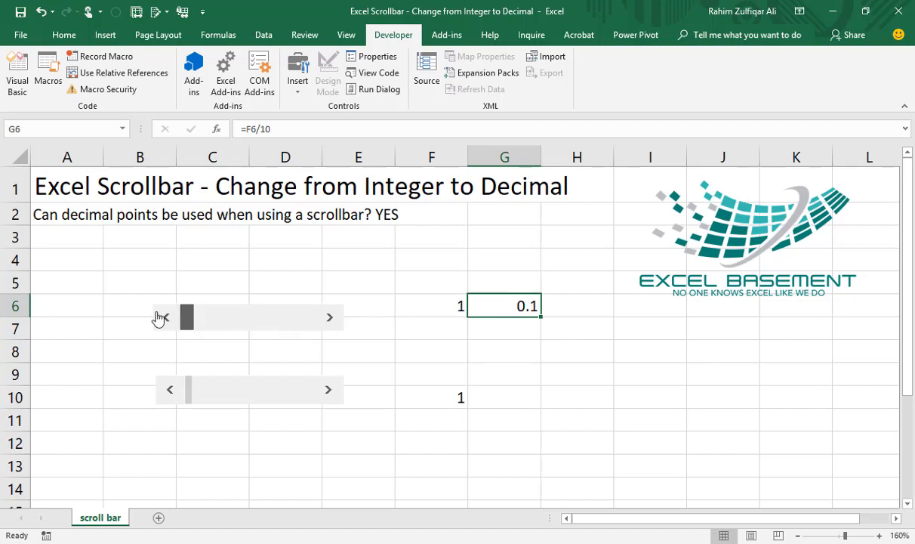
{"action": "left_click", "coordinate": [436, 308]}
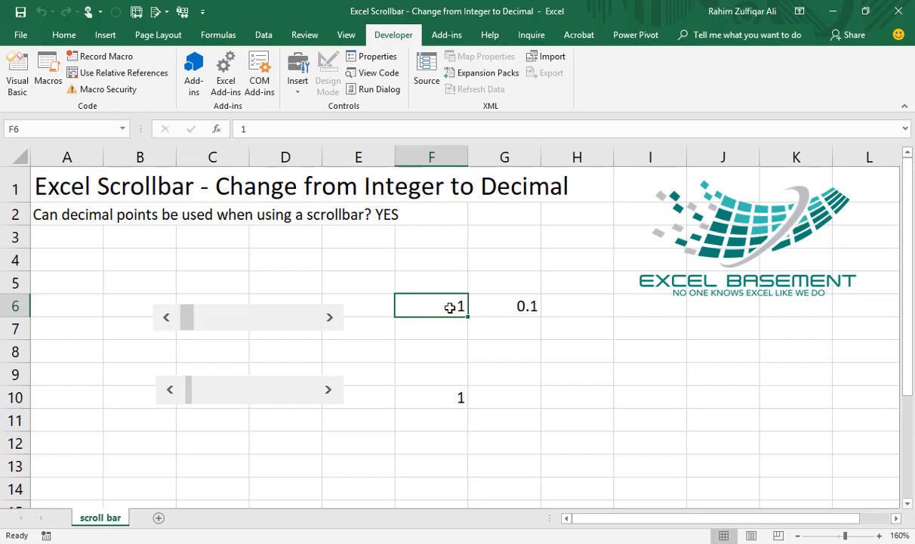
{"action": "double_click", "coordinate": [501, 308]}
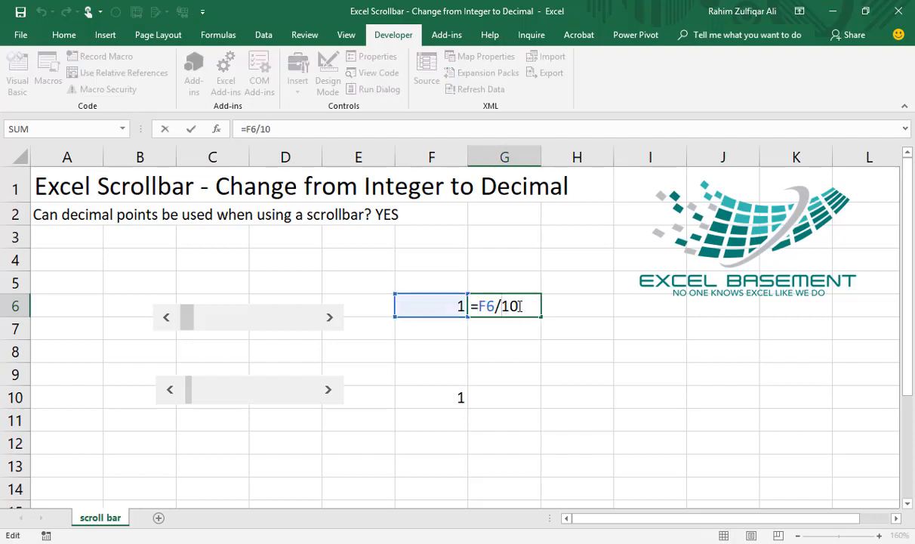
{"action": "key", "text": "Return"}
{"action": "left_click", "coordinate": [520, 306]}
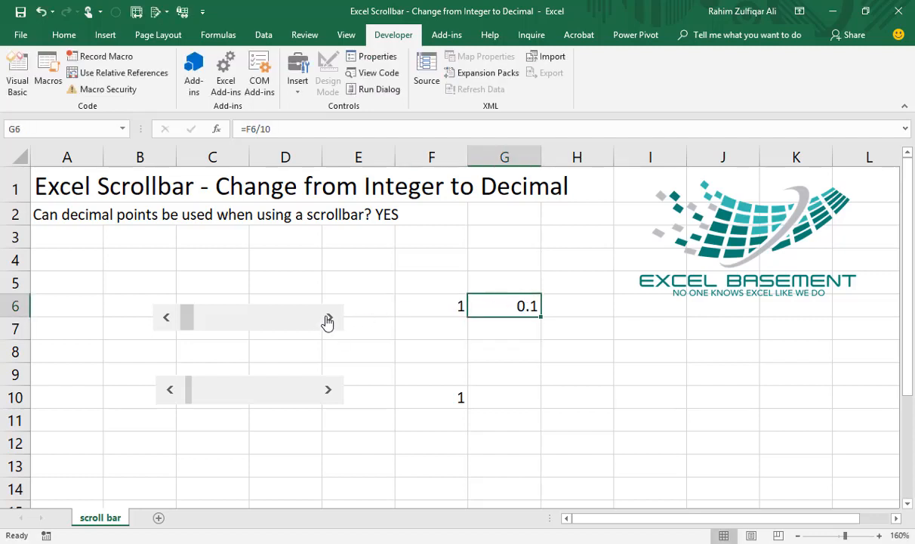
- Test the decimal in G6 by stepping the F6 scroll bar up to 10 and returning it to 1
{"action": "left_click", "coordinate": [328, 320]}
{"action": "left_click", "coordinate": [328, 320]}
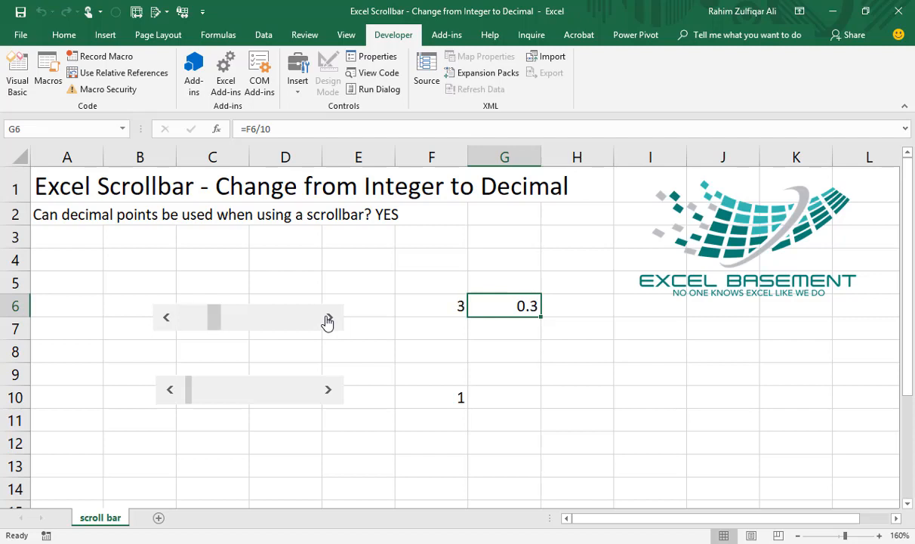
{"action": "left_click", "coordinate": [328, 320]}
{"action": "left_click", "coordinate": [328, 320]}
{"action": "left_click", "coordinate": [328, 320]}
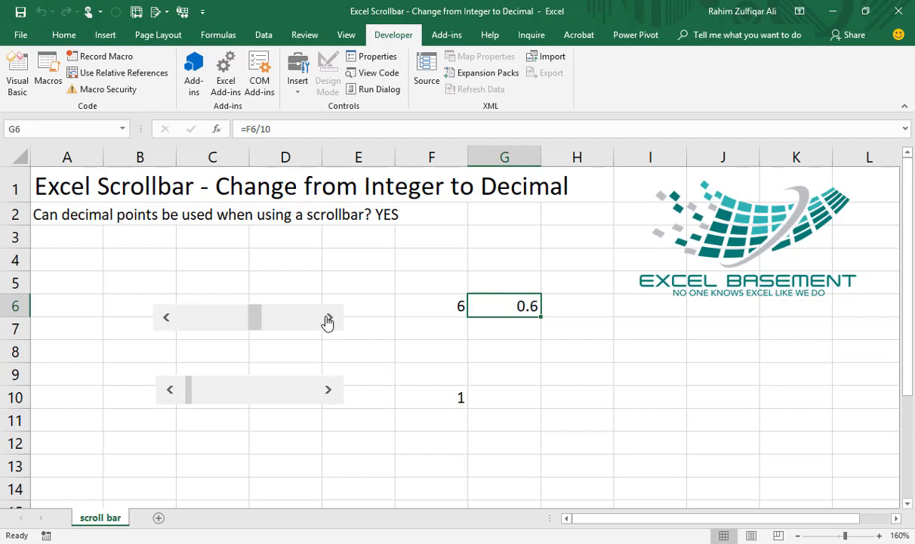
{"action": "left_click", "coordinate": [450, 308]}
{"action": "left_click", "coordinate": [498, 306]}
{"action": "left_click", "coordinate": [330, 317]}
{"action": "left_click", "coordinate": [330, 317]}
{"action": "left_click", "coordinate": [330, 317]}
{"action": "left_click", "coordinate": [330, 317]}
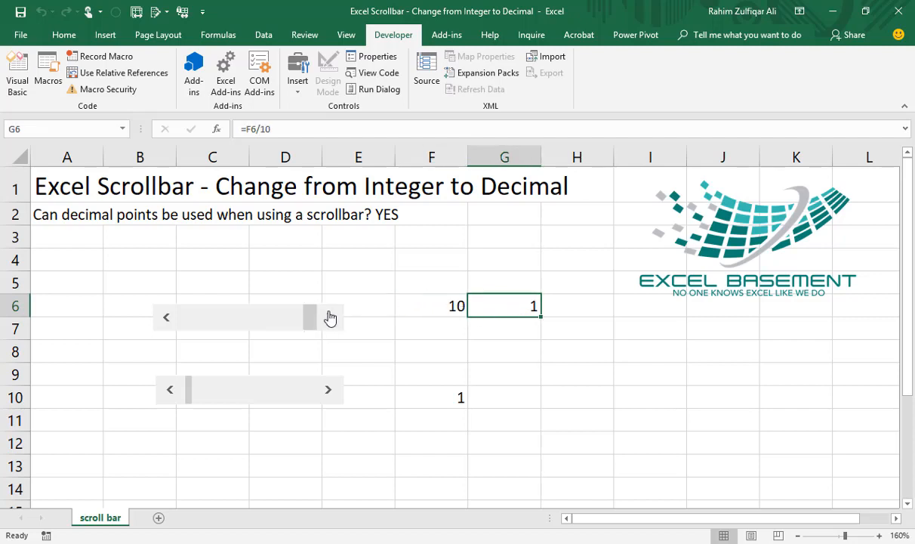
{"action": "left_click_drag", "start_coordinate": [311, 319], "coordinate": [163, 318]}
- Enter the formula =F10+G6 in cell G10 to combine the integer and decimal parts
{"action": "left_click", "coordinate": [501, 397]}
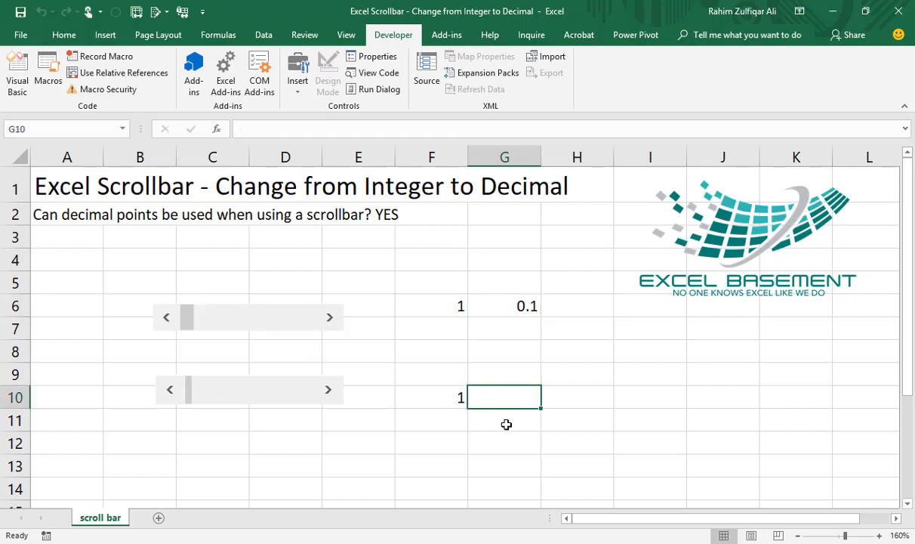
{"action": "type", "text": "="}
{"action": "key", "text": "Left"}
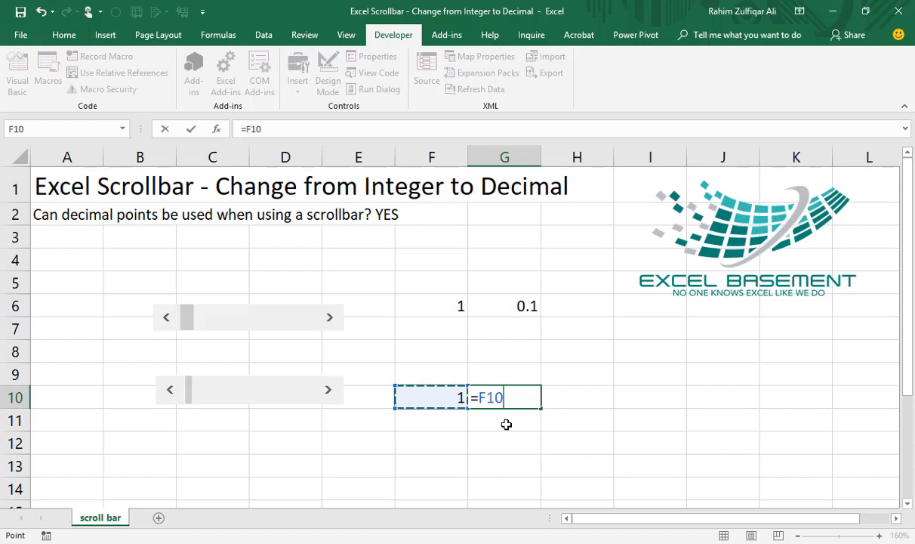
{"action": "type", "text": "+"}
{"action": "left_click", "coordinate": [497, 304]}
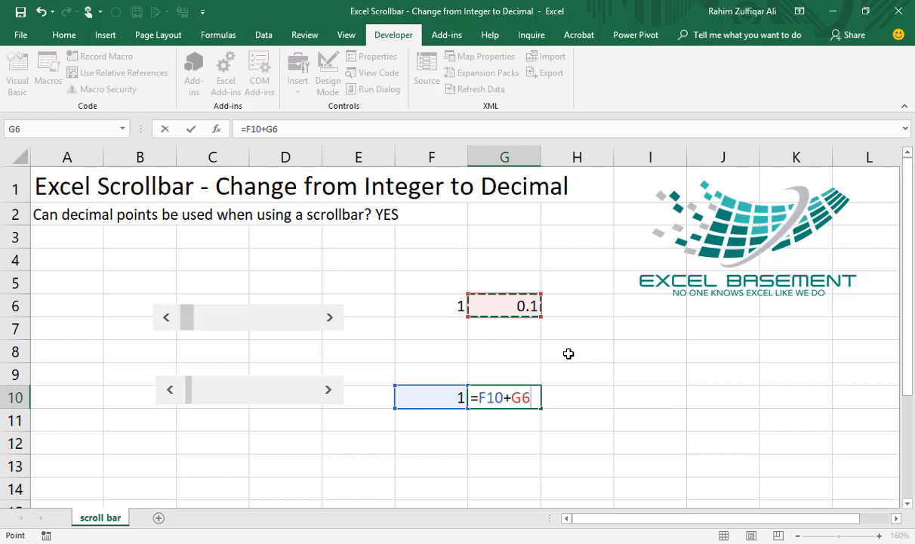
{"action": "key", "text": "Return"}
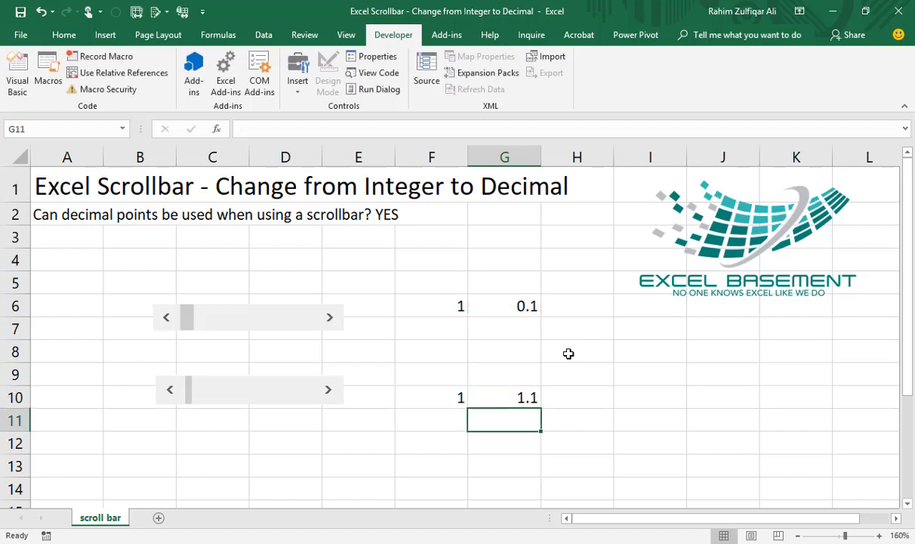
{"action": "left_click", "coordinate": [513, 391]}
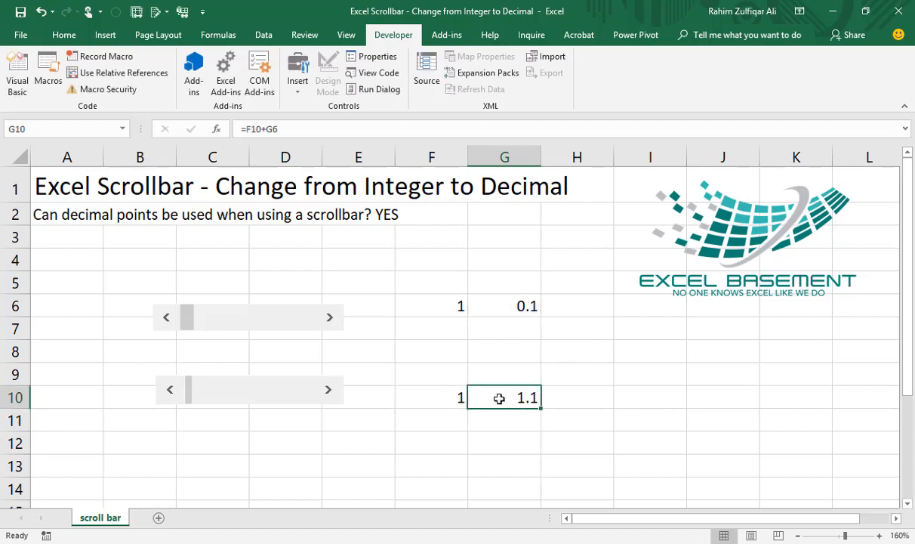
- Test the combined value in G10 by raising the F6 scroll bar to 4 and the F10 scroll bar to 3
{"action": "left_click", "coordinate": [336, 322]}
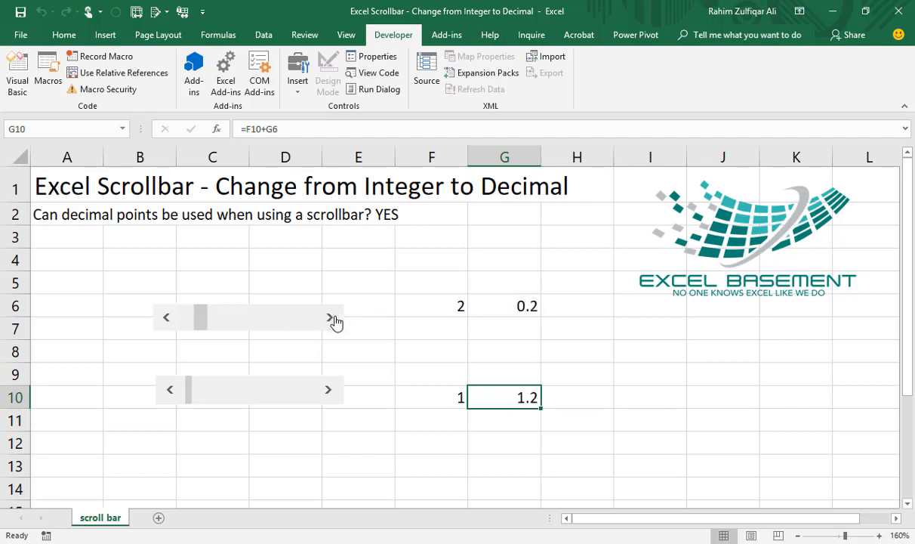
{"action": "left_click", "coordinate": [334, 319]}
{"action": "left_click", "coordinate": [334, 319]}
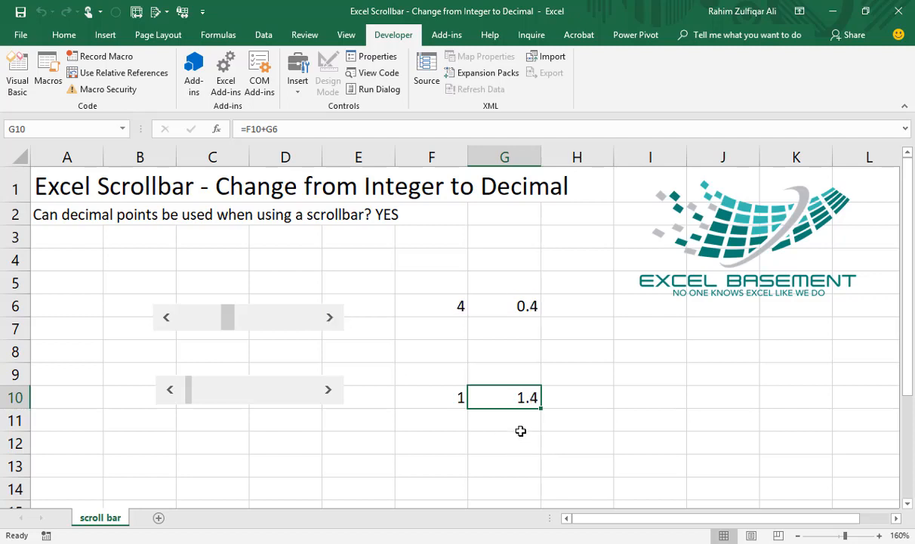
{"action": "left_click", "coordinate": [333, 402]}
{"action": "left_click", "coordinate": [333, 402]}
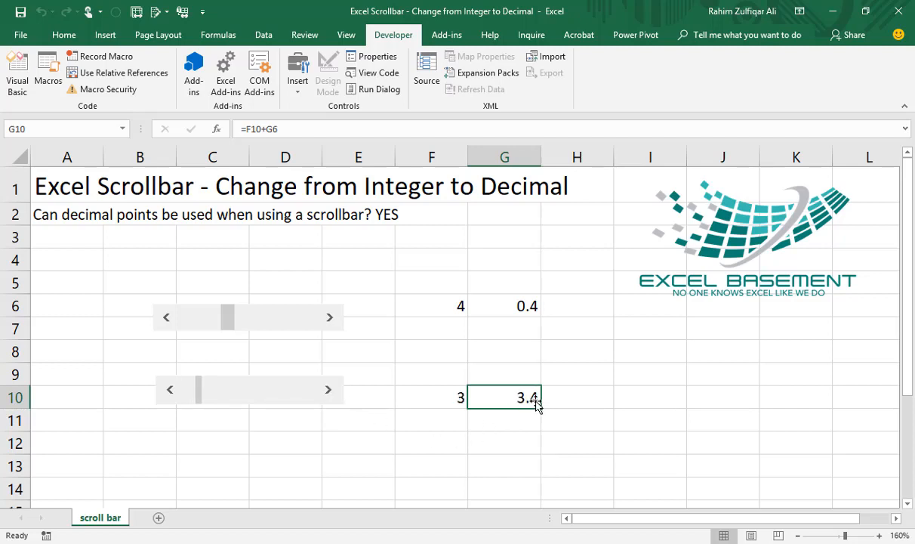
- Raise the F6 scroll bar to 7 and the F10 scroll bar to 6
{"action": "left_click", "coordinate": [337, 323]}
{"action": "left_click", "coordinate": [336, 323]}
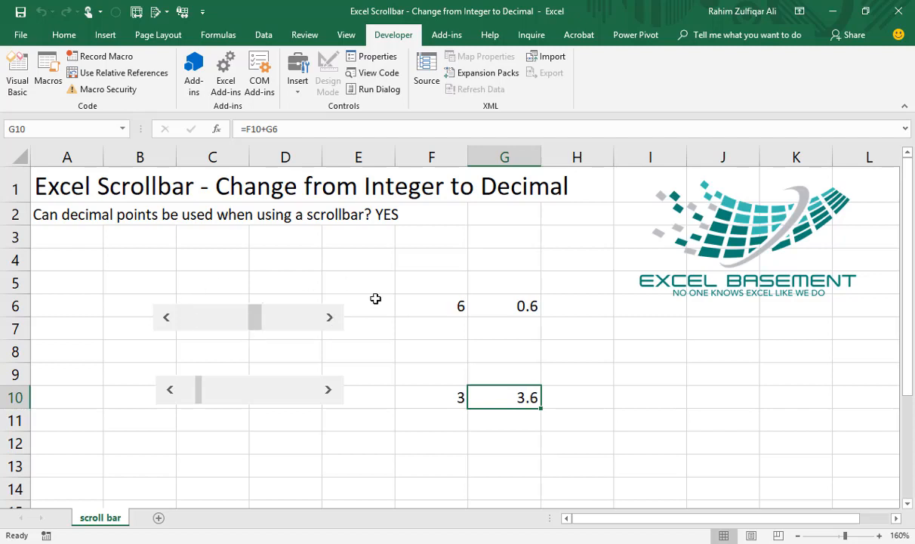
{"action": "left_click", "coordinate": [328, 321]}
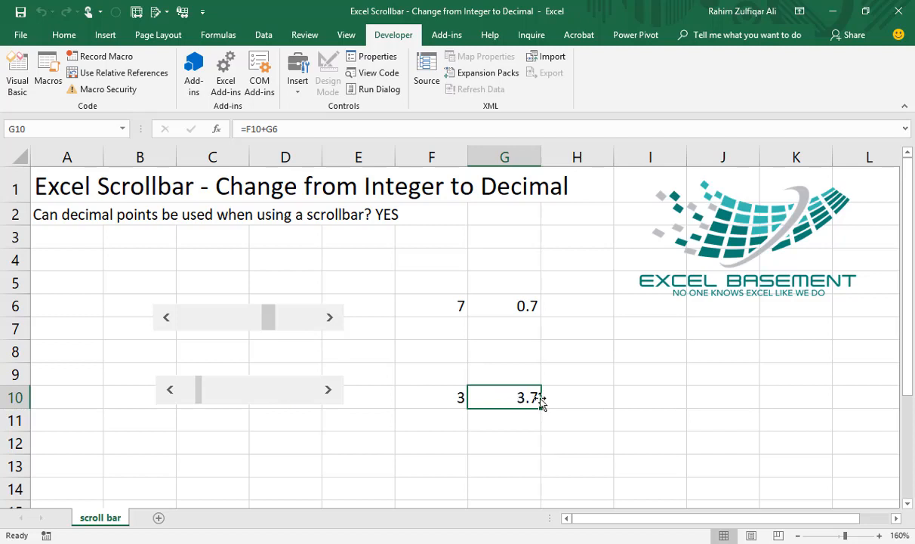
{"action": "left_click", "coordinate": [330, 391]}
{"action": "left_click", "coordinate": [331, 391]}
{"action": "left_click", "coordinate": [330, 391]}
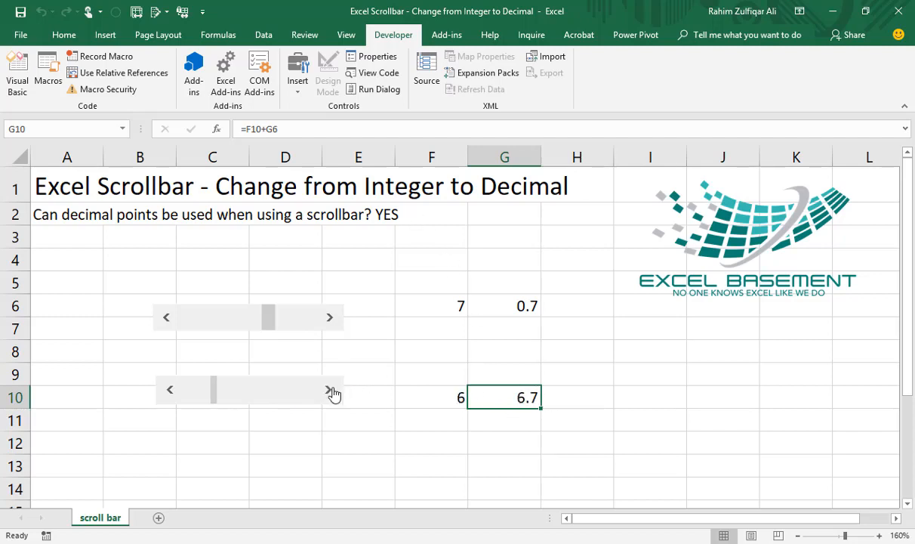
- Step the F6 scroll bar up to 9 and back down to 6 to vary the decimal part of G10
{"action": "left_click", "coordinate": [330, 315]}
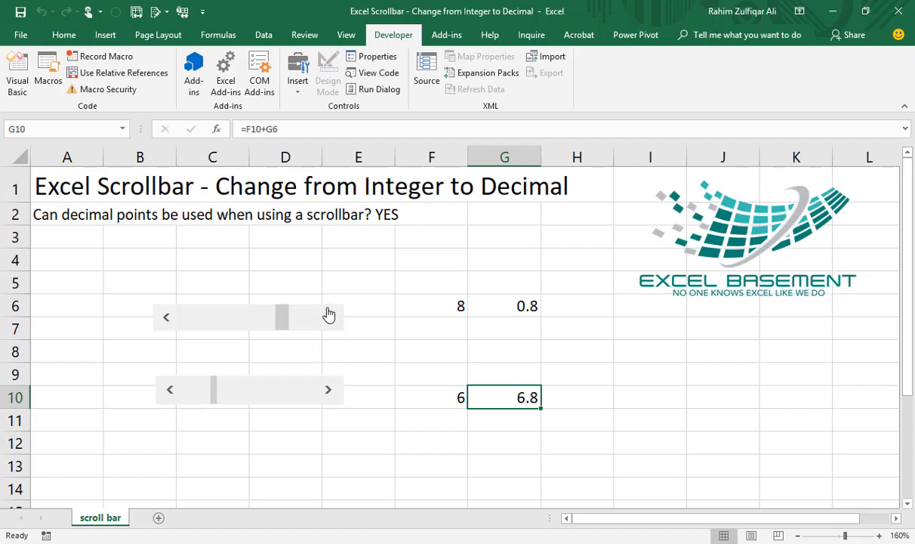
{"action": "left_click", "coordinate": [330, 315]}
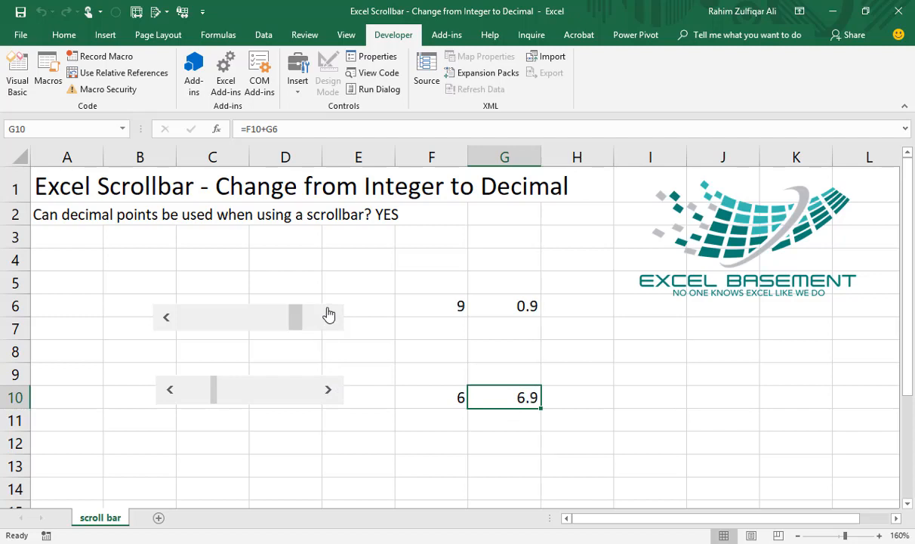
{"action": "left_click", "coordinate": [175, 319]}
{"action": "left_click", "coordinate": [175, 319]}
{"action": "left_click", "coordinate": [175, 319]}
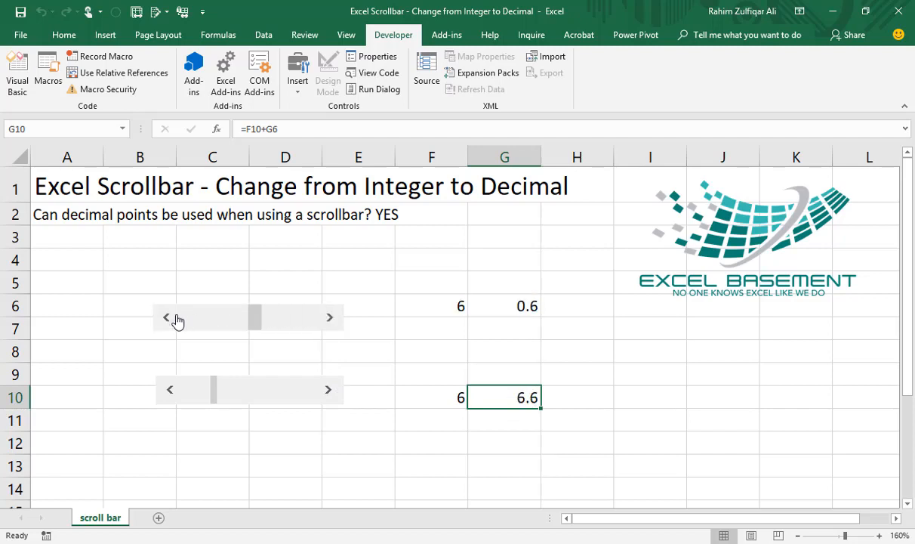